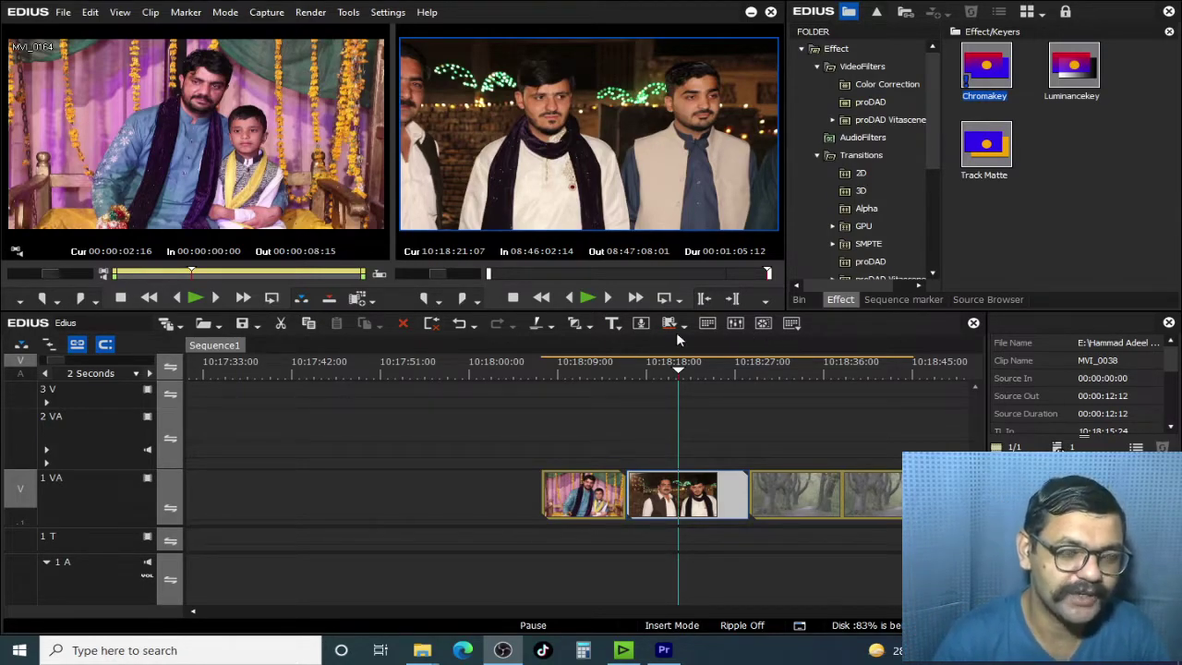
- Scrub through the timeline clips and play the sequence full screen from the second clip into the forest footage
{"action": "left_click", "coordinate": [577, 373]}
{"action": "left_click", "coordinate": [583, 376]}
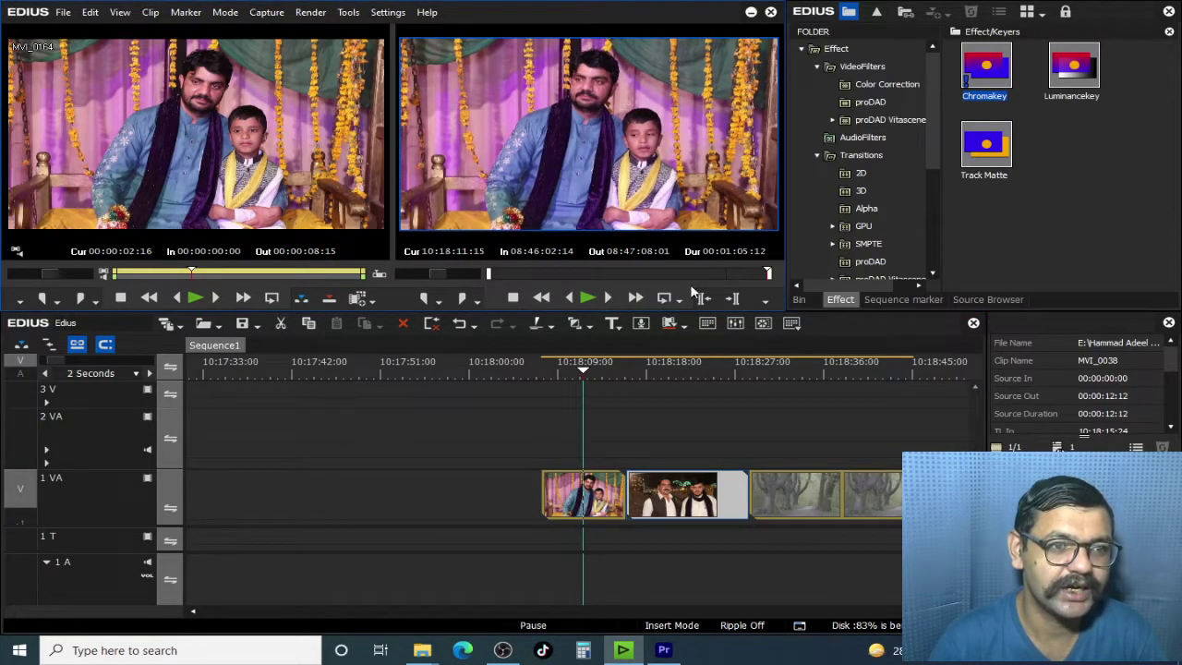
{"action": "left_click_drag", "start_coordinate": [609, 379], "coordinate": [678, 401]}
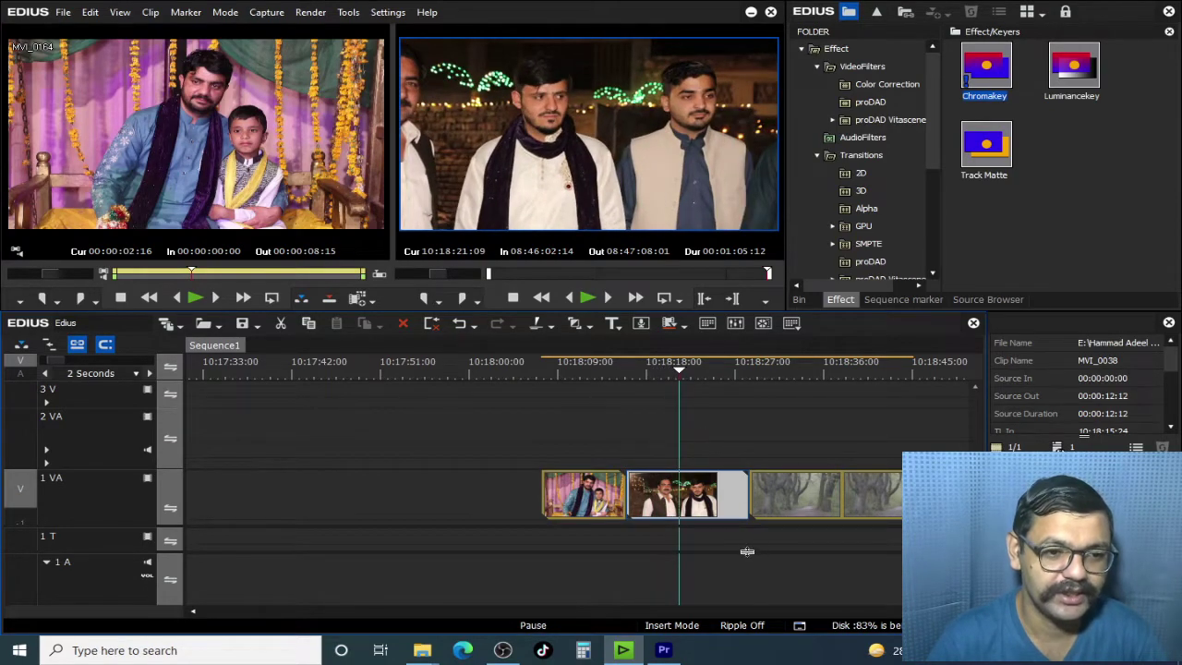
{"action": "left_click_drag", "start_coordinate": [751, 372], "coordinate": [667, 376]}
{"action": "key", "text": "space"}
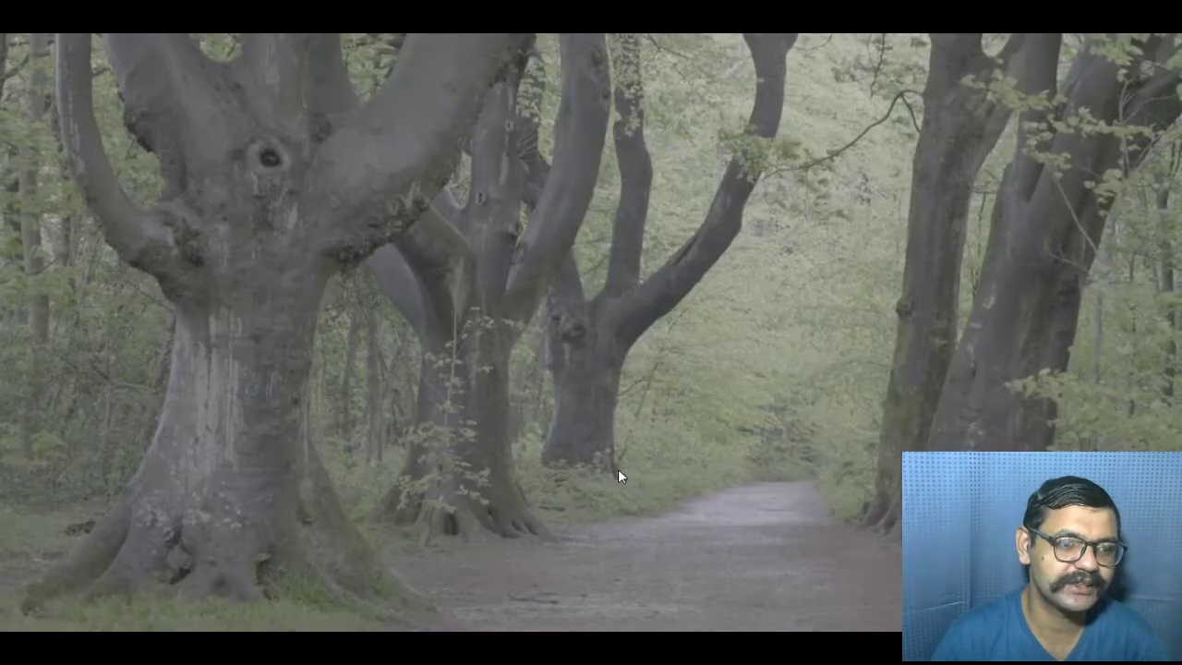
{"action": "key", "text": "space"}
- Play the first clip and its cut to the night group shot full screen to examine their colors
{"action": "left_click", "coordinate": [594, 363]}
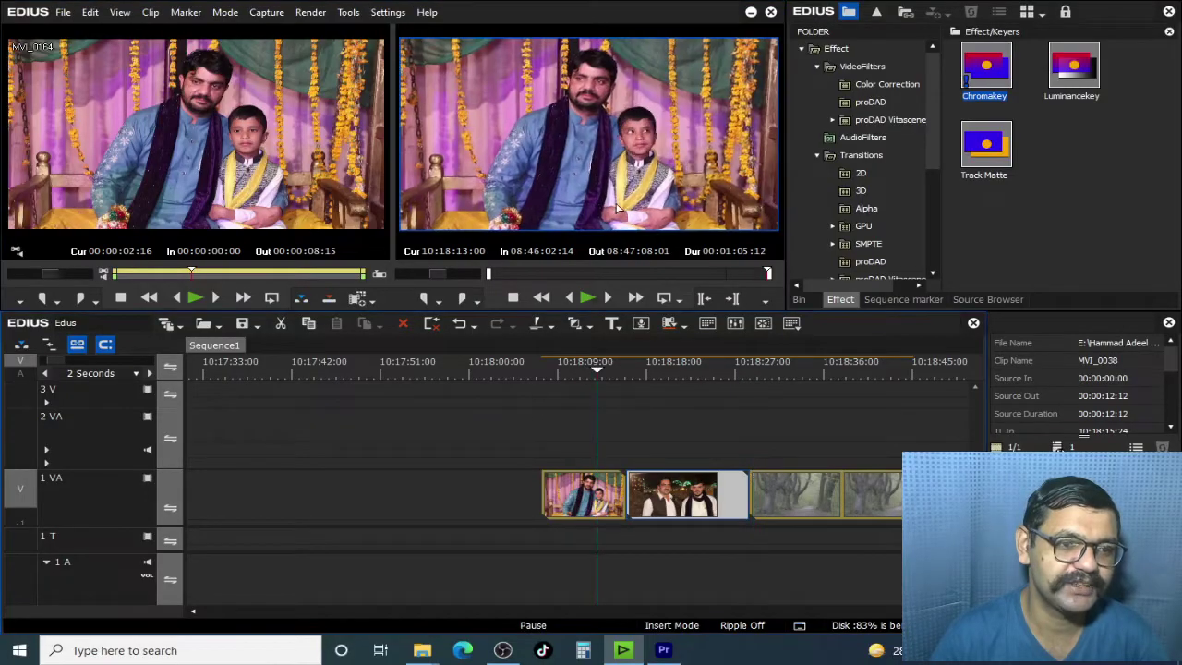
{"action": "key", "text": "space"}
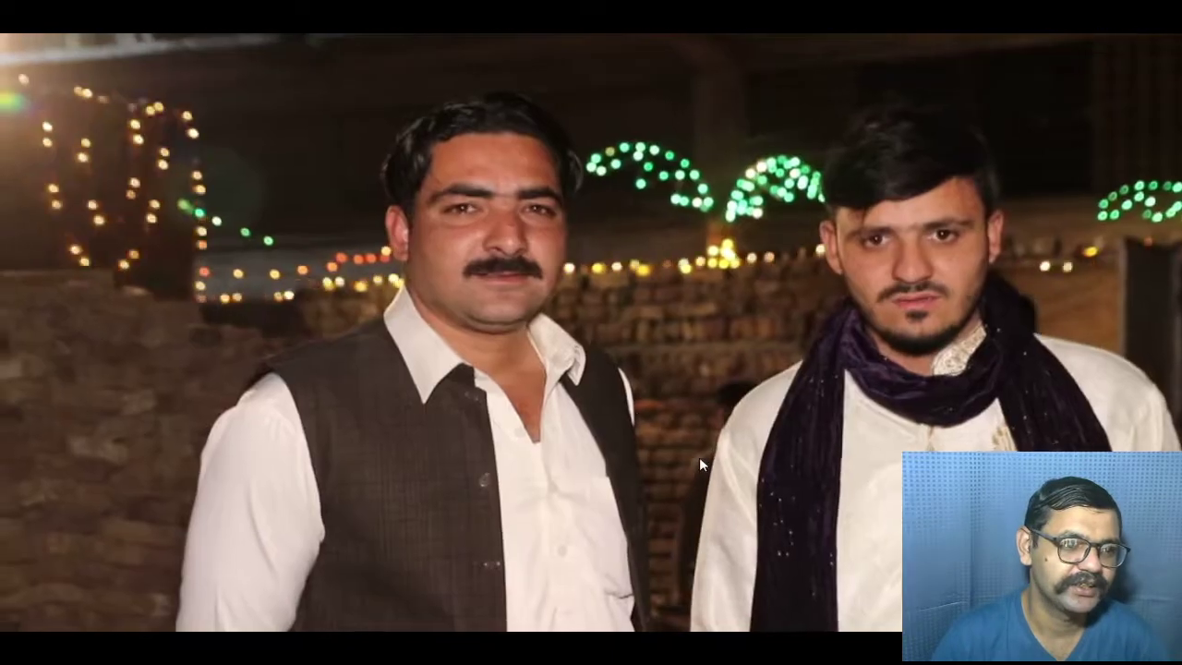
{"action": "key", "text": "space"}
{"action": "left_click", "coordinate": [567, 369]}
{"action": "key", "text": "space"}
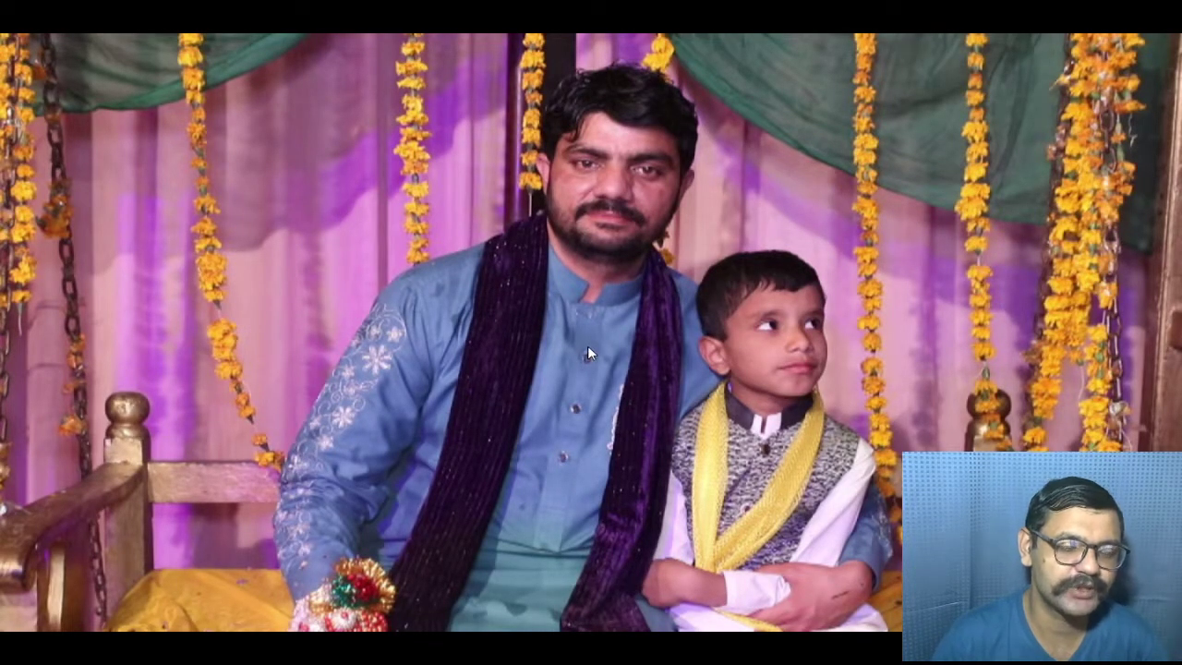
{"action": "key", "text": "space"}
- Play the forest footage at the end of the sequence full screen to examine its flat colors
{"action": "left_click", "coordinate": [716, 369]}
{"action": "left_click", "coordinate": [772, 377]}
{"action": "left_click", "coordinate": [786, 376]}
{"action": "key", "text": "space"}
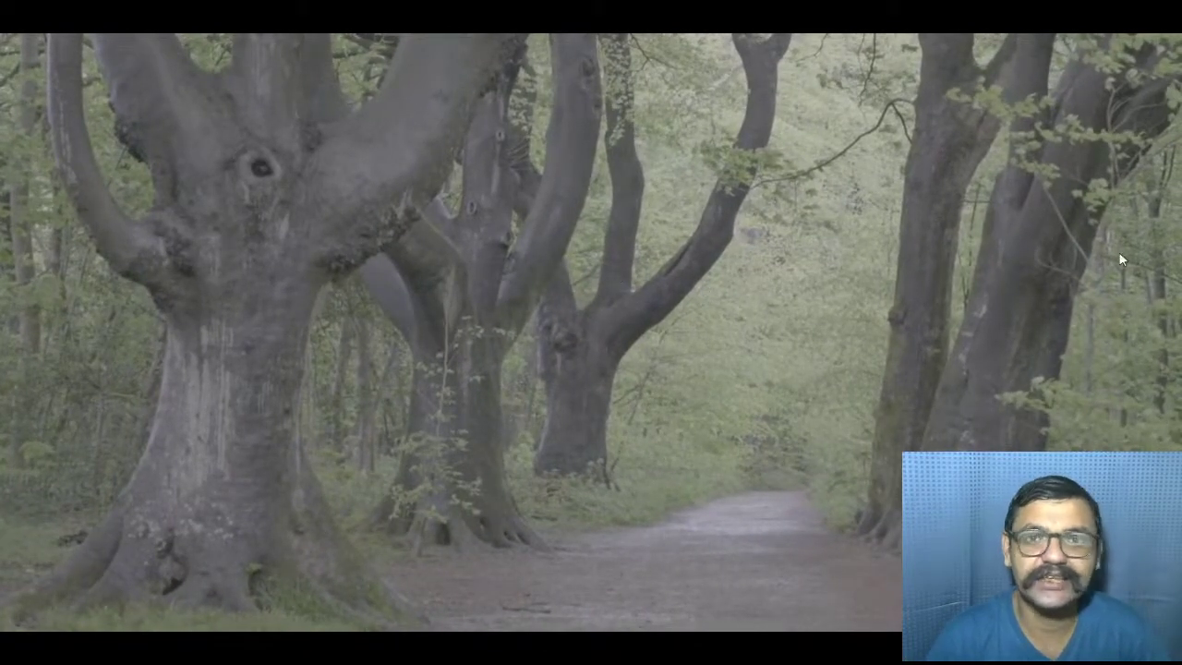
{"action": "key", "text": "Escape"}
{"action": "left_click_drag", "start_coordinate": [824, 372], "coordinate": [847, 379]}
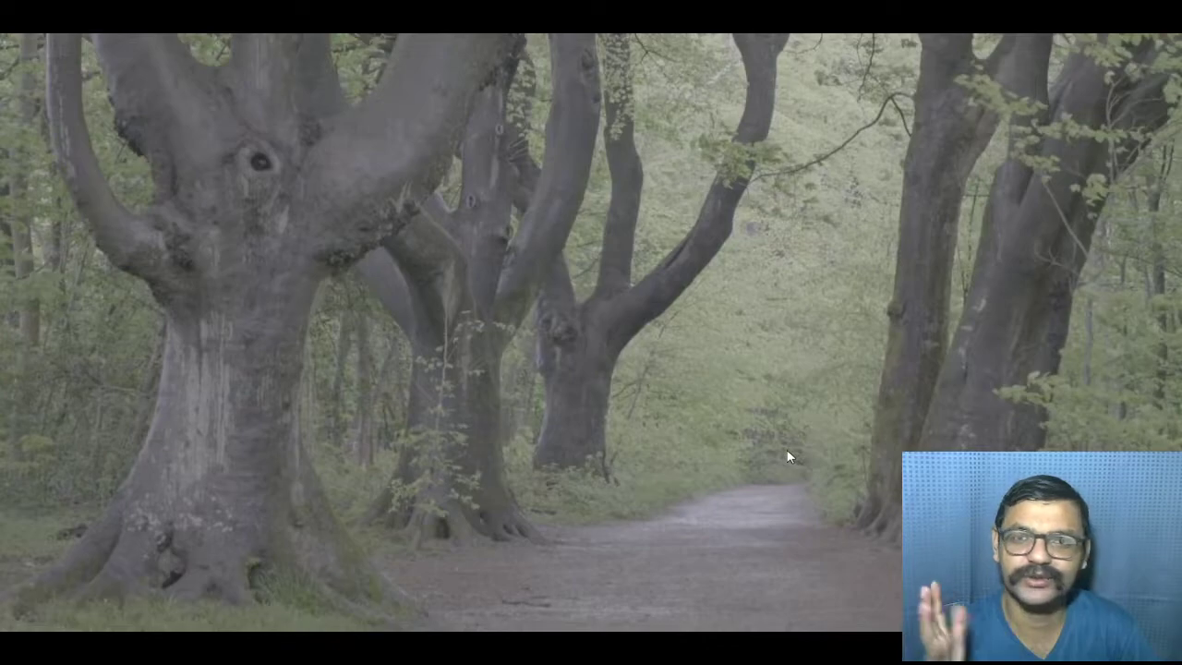
{"action": "key", "text": "Escape"}
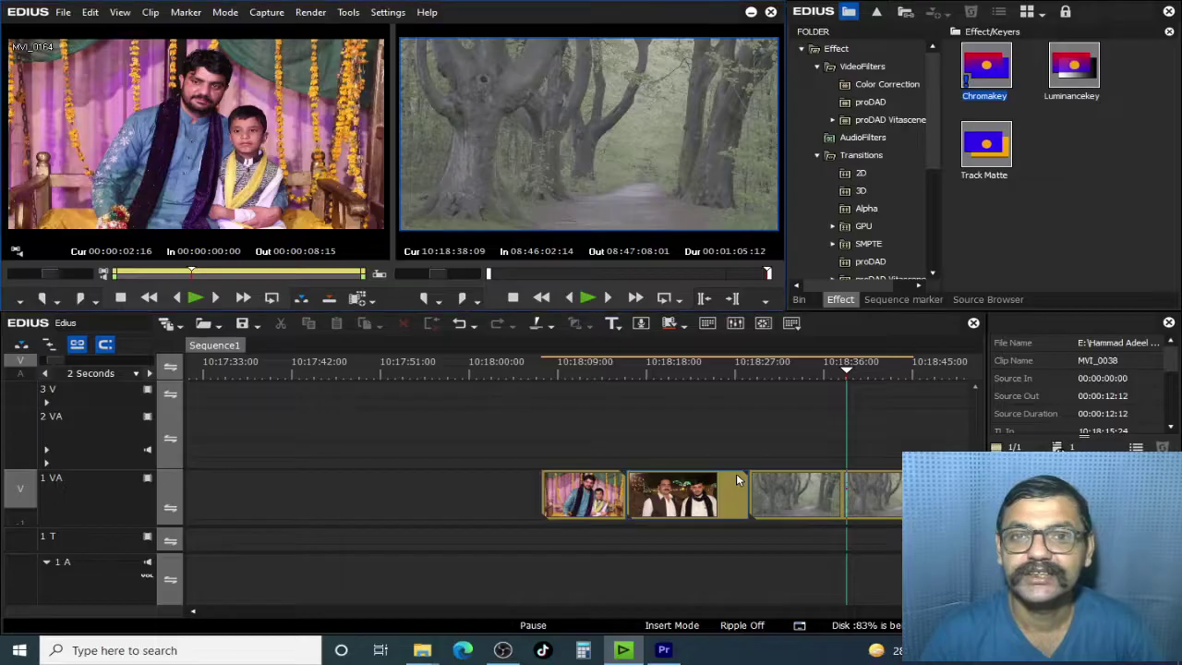
- Compare the night group, forest and first clips by scrubbing the timeline, ending on the night group clip
{"action": "left_click", "coordinate": [701, 379]}
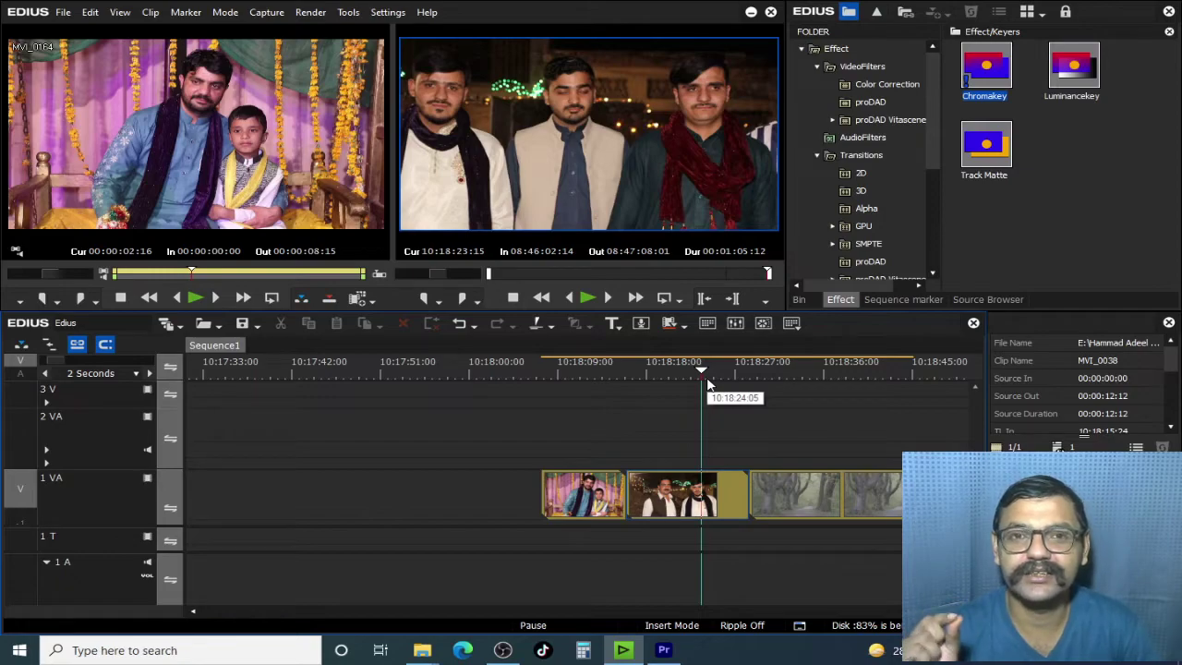
{"action": "left_click_drag", "start_coordinate": [656, 361], "coordinate": [671, 400]}
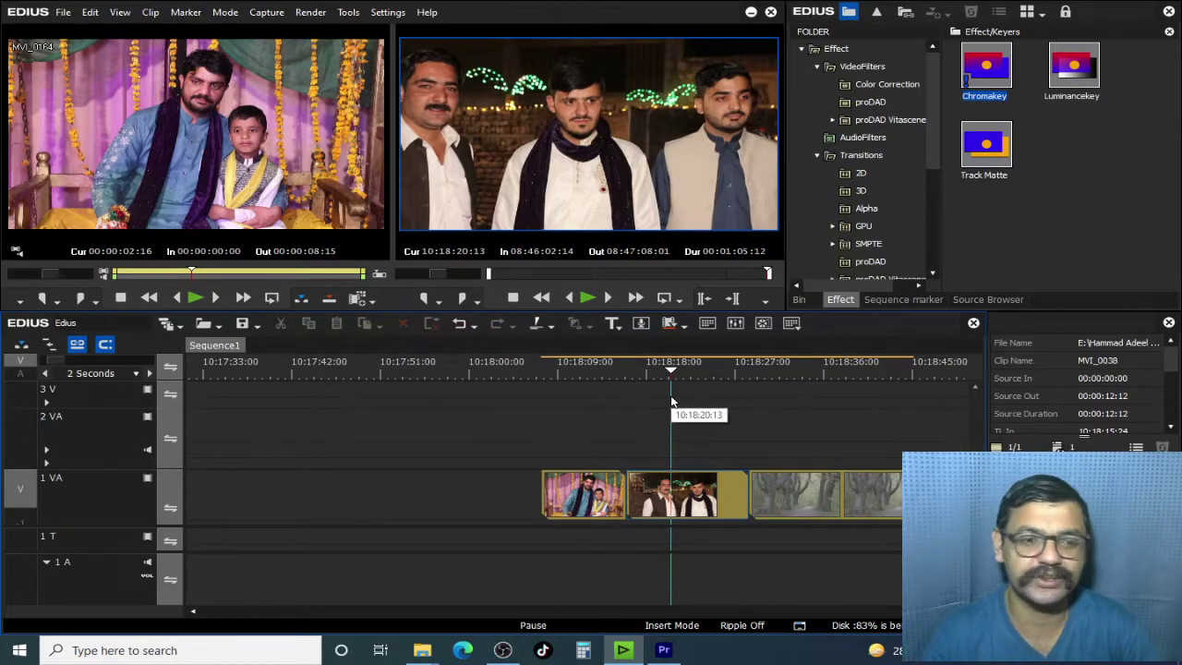
{"action": "left_click_drag", "start_coordinate": [796, 371], "coordinate": [825, 380]}
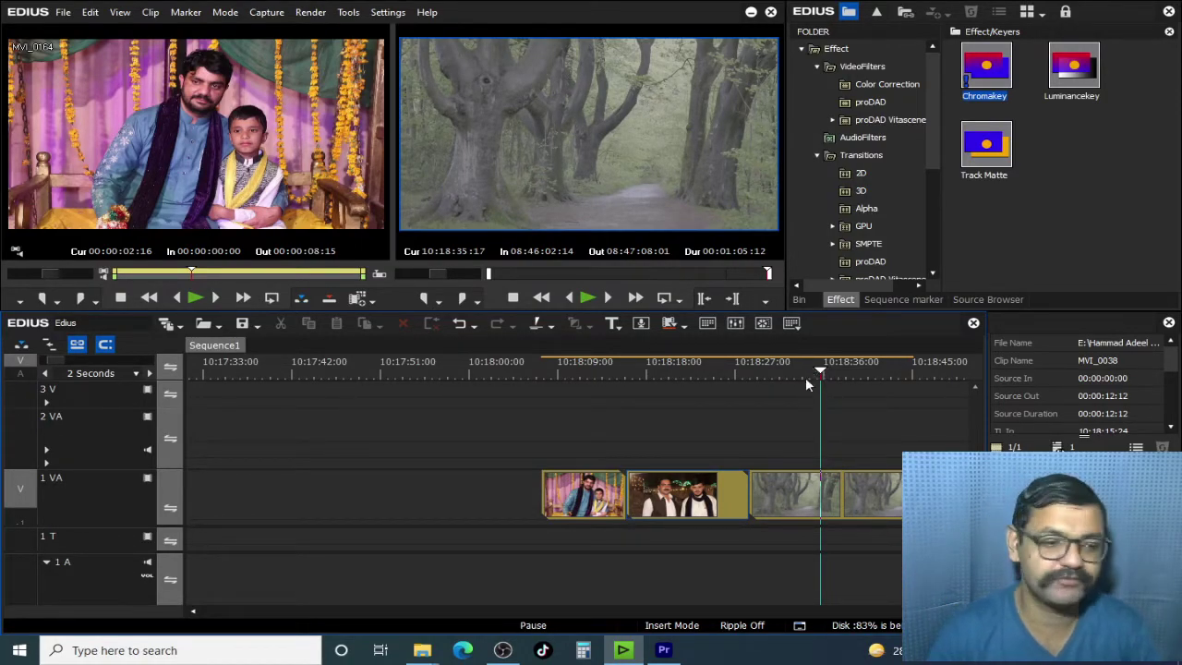
{"action": "left_click", "coordinate": [587, 378]}
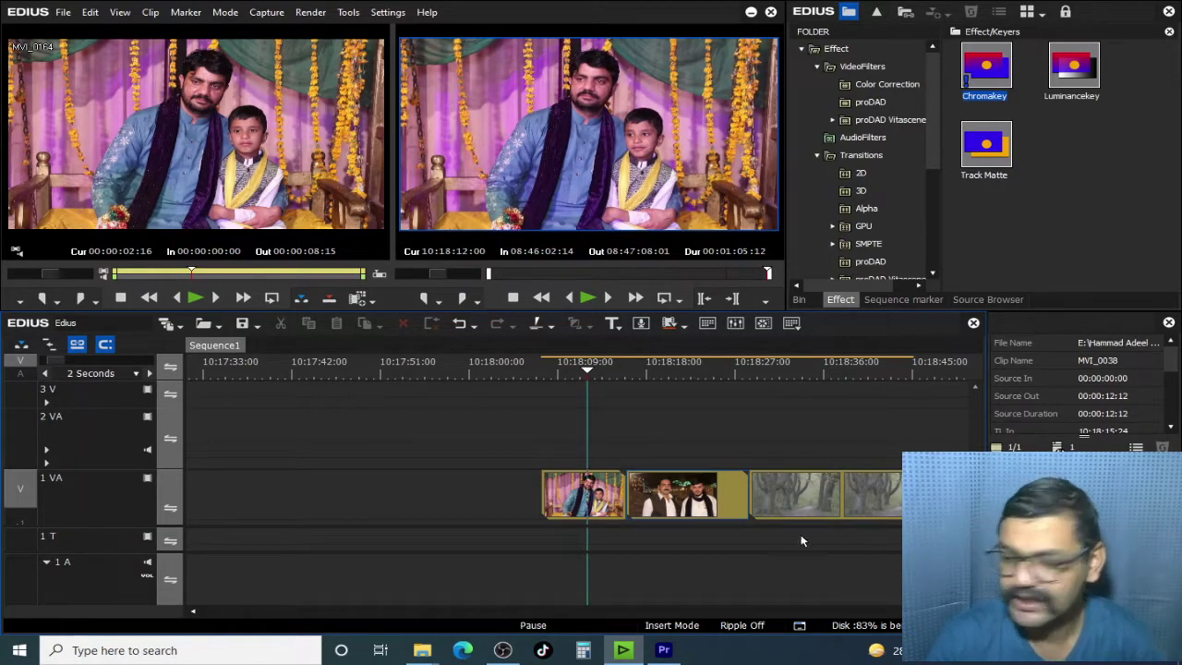
{"action": "left_click", "coordinate": [663, 369]}
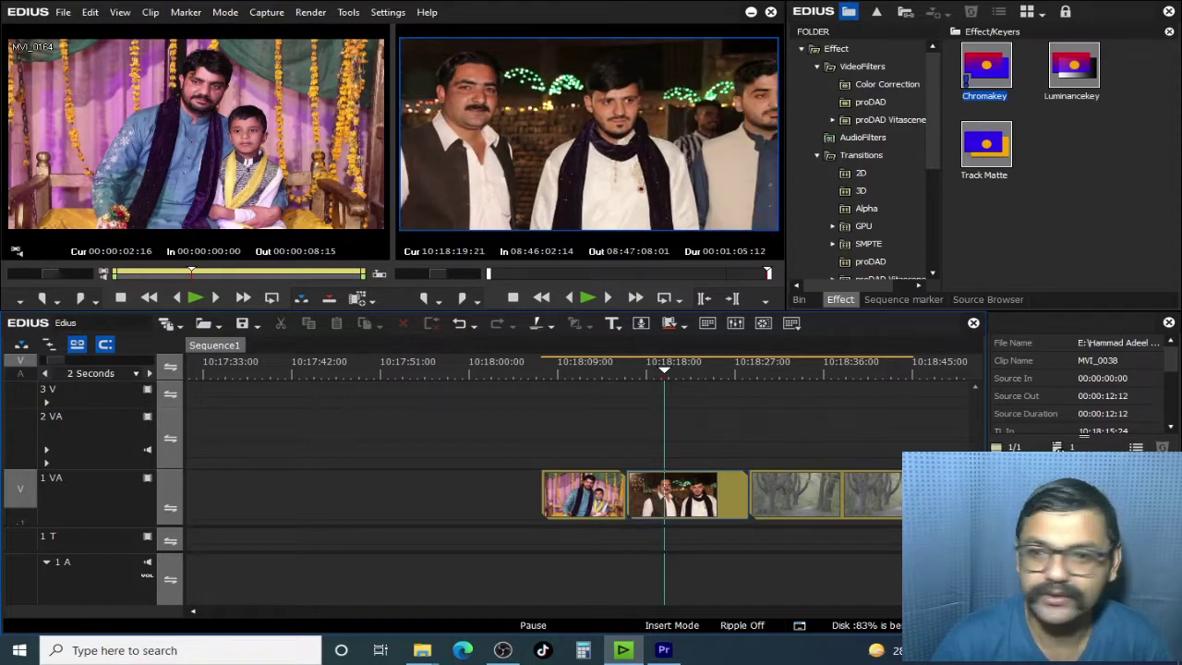
- Apply the 3-Way Color Correction video filter to the night group clip on track 1 VA
{"action": "left_click", "coordinate": [845, 72]}
{"action": "left_click_drag", "start_coordinate": [1172, 76], "coordinate": [1173, 66]}
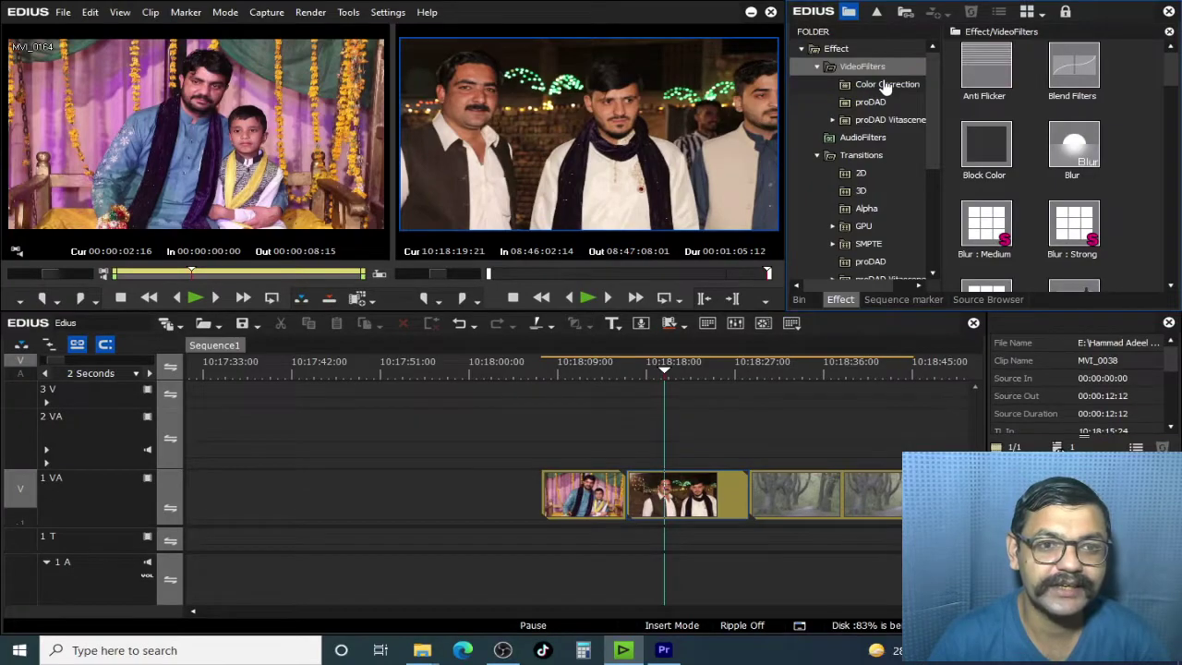
{"action": "left_click", "coordinate": [884, 85]}
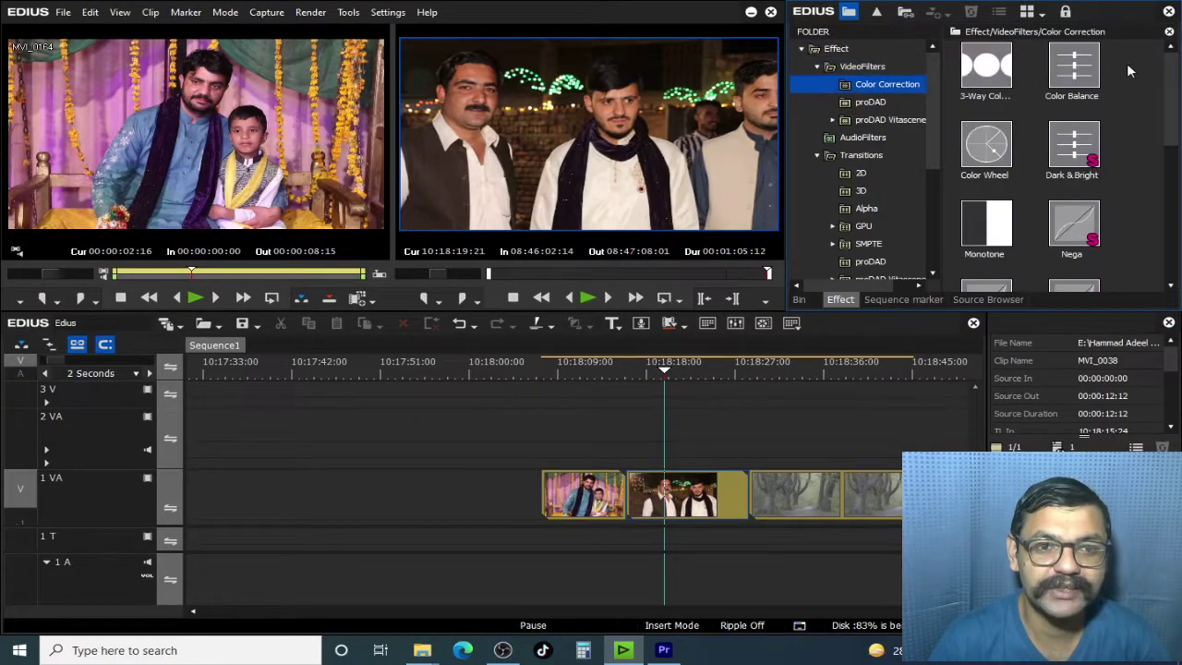
{"action": "left_click_drag", "start_coordinate": [1171, 89], "coordinate": [1164, 251]}
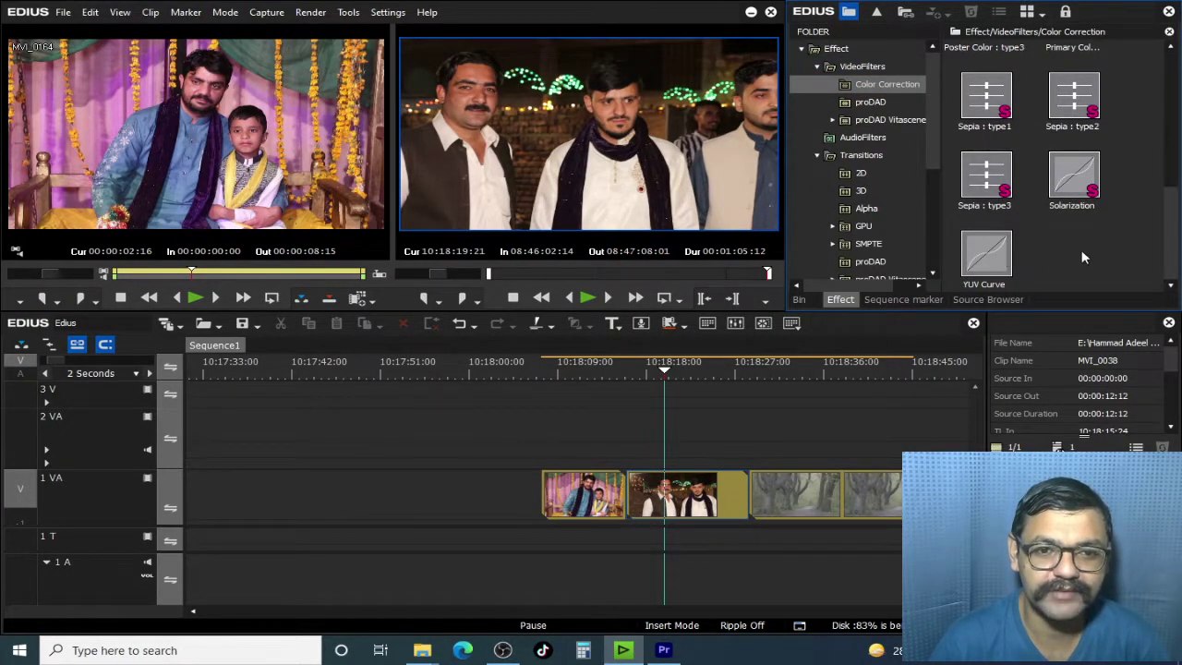
{"action": "scroll", "coordinate": [1169, 254], "scroll_direction": "up", "scroll_amount": 4}
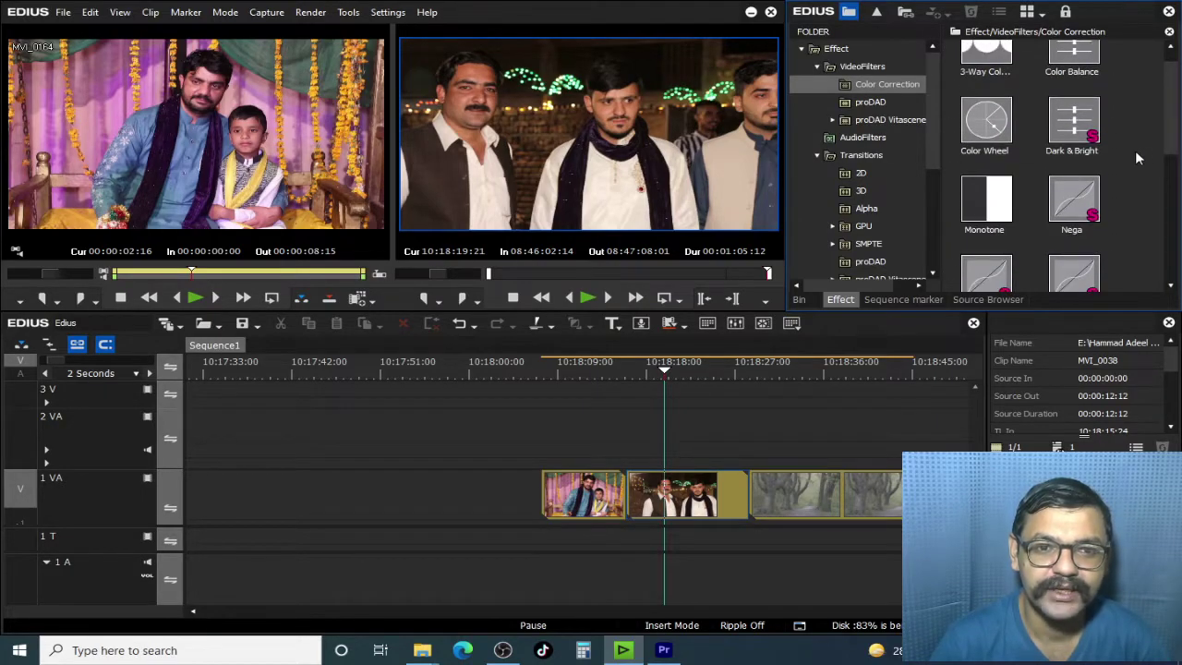
{"action": "scroll", "coordinate": [1117, 148], "scroll_direction": "up", "scroll_amount": 1}
{"action": "left_click", "coordinate": [984, 69]}
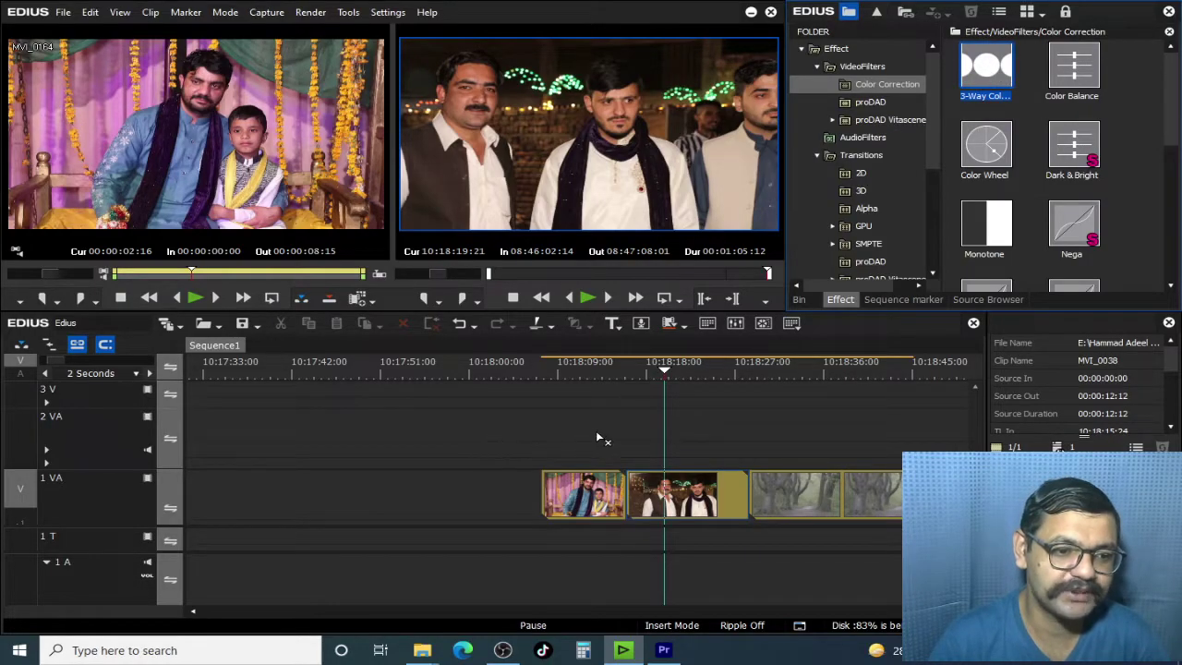
{"action": "left_click", "coordinate": [679, 501]}
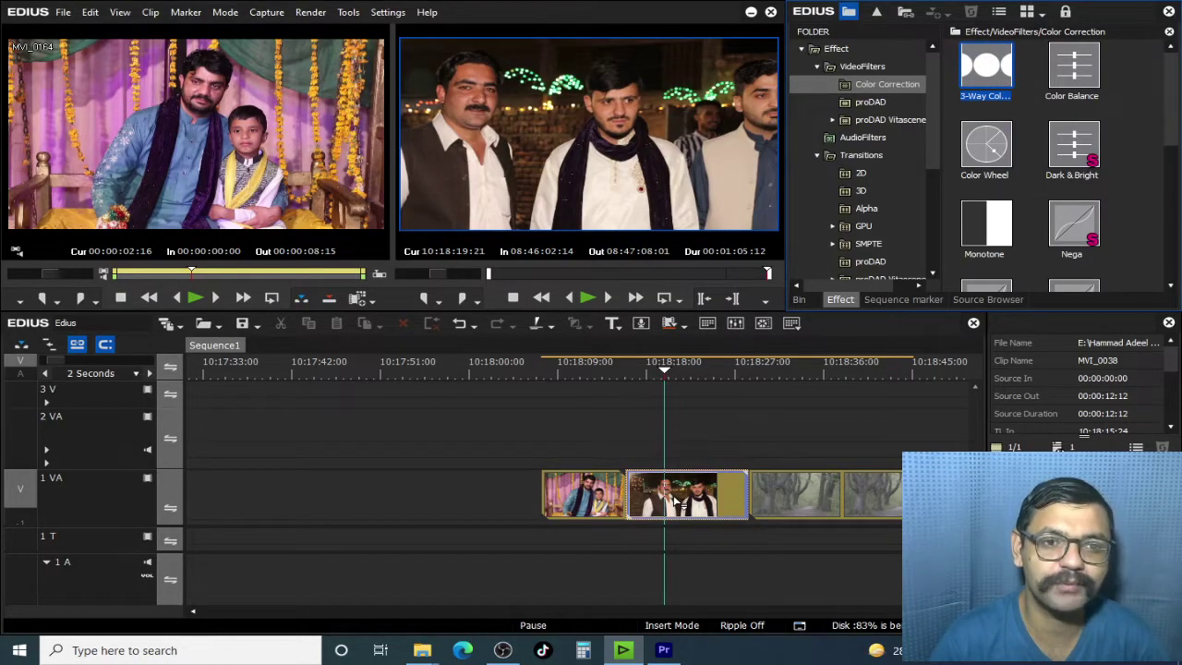
{"action": "left_click", "coordinate": [679, 501]}
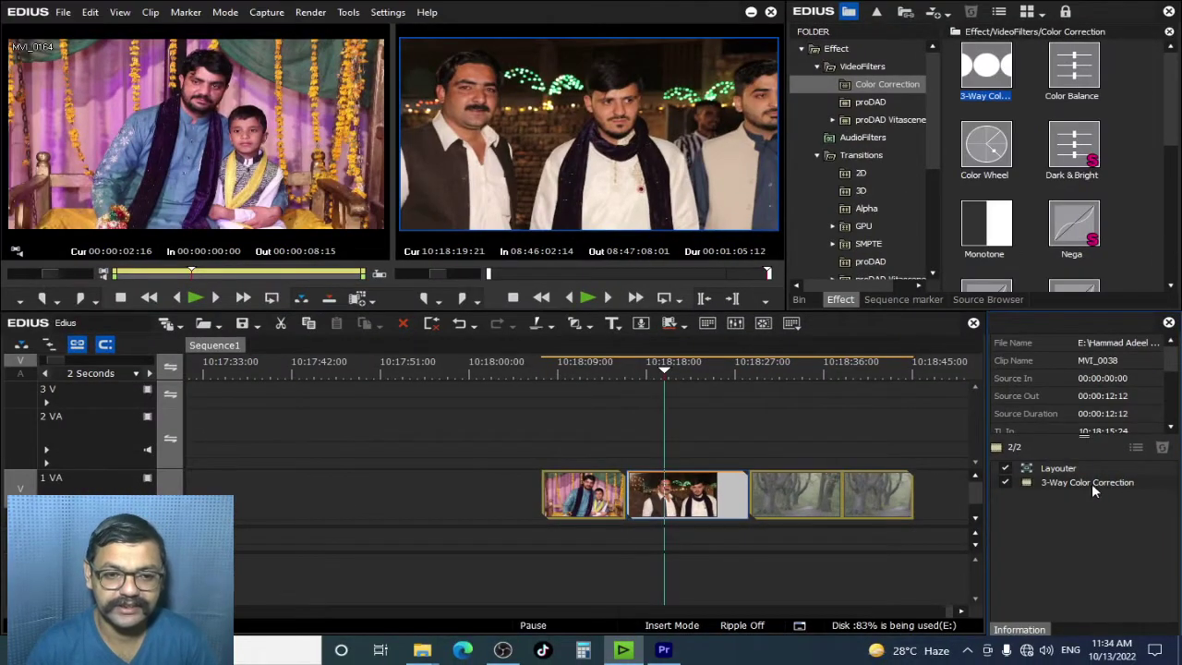
- Open the 3-Way Color Correction settings of the night group clip and move the dialog aside
{"action": "double_click", "coordinate": [1005, 454]}
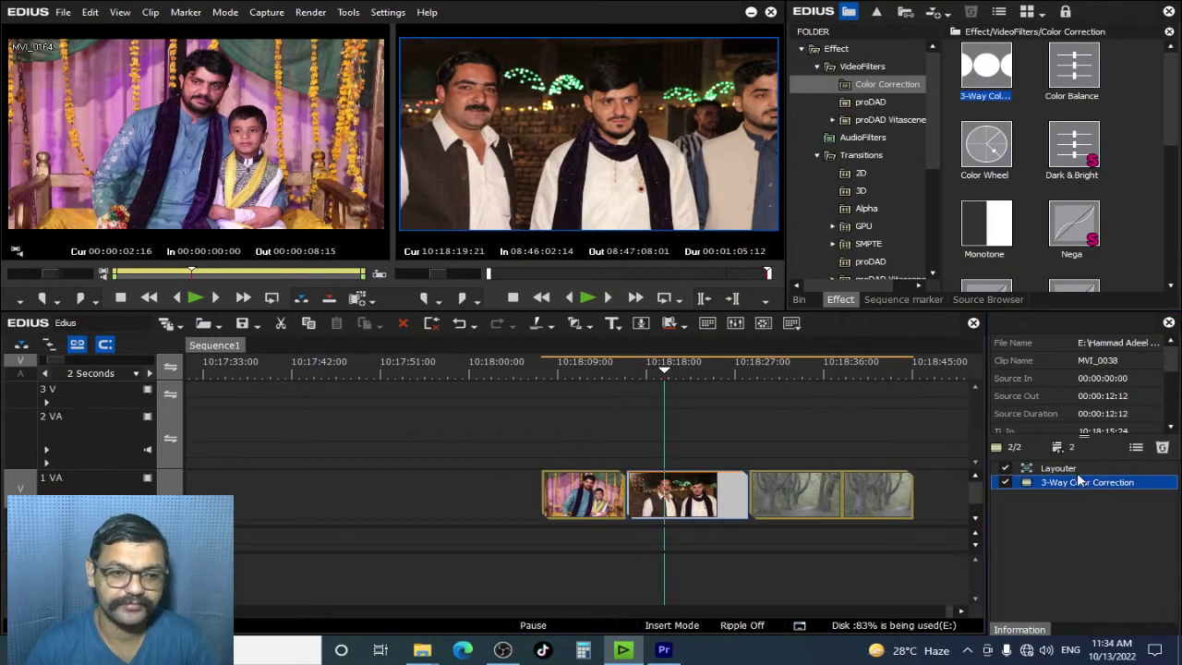
{"action": "left_click_drag", "start_coordinate": [533, 140], "coordinate": [698, 84]}
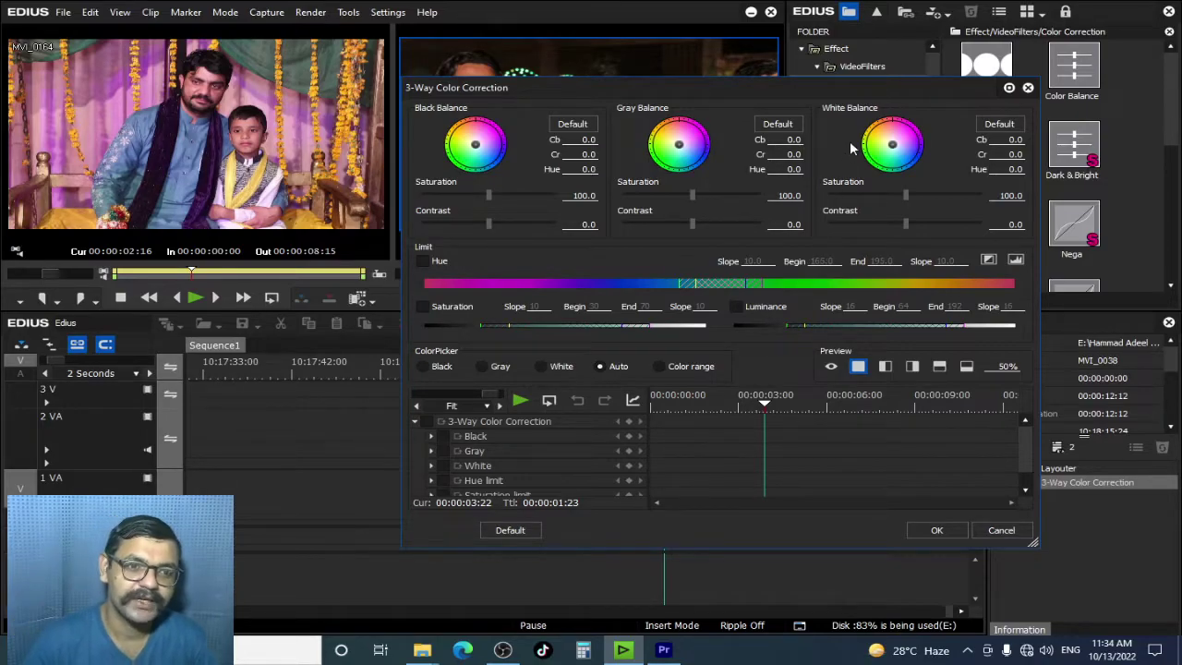
{"action": "left_click_drag", "start_coordinate": [671, 78], "coordinate": [729, 49]}
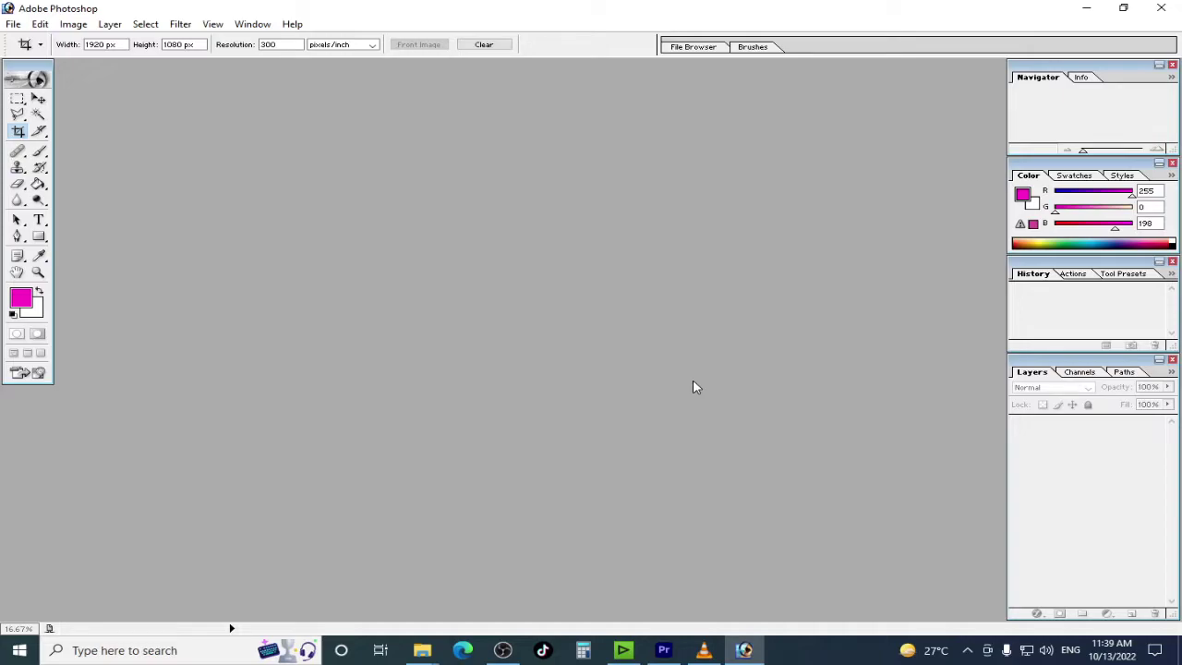
- Open 01.jpg from the New Volume (E:) drive in Adobe Photoshop and center its window in the workspace
{"action": "key", "text": "alt+Tab"}
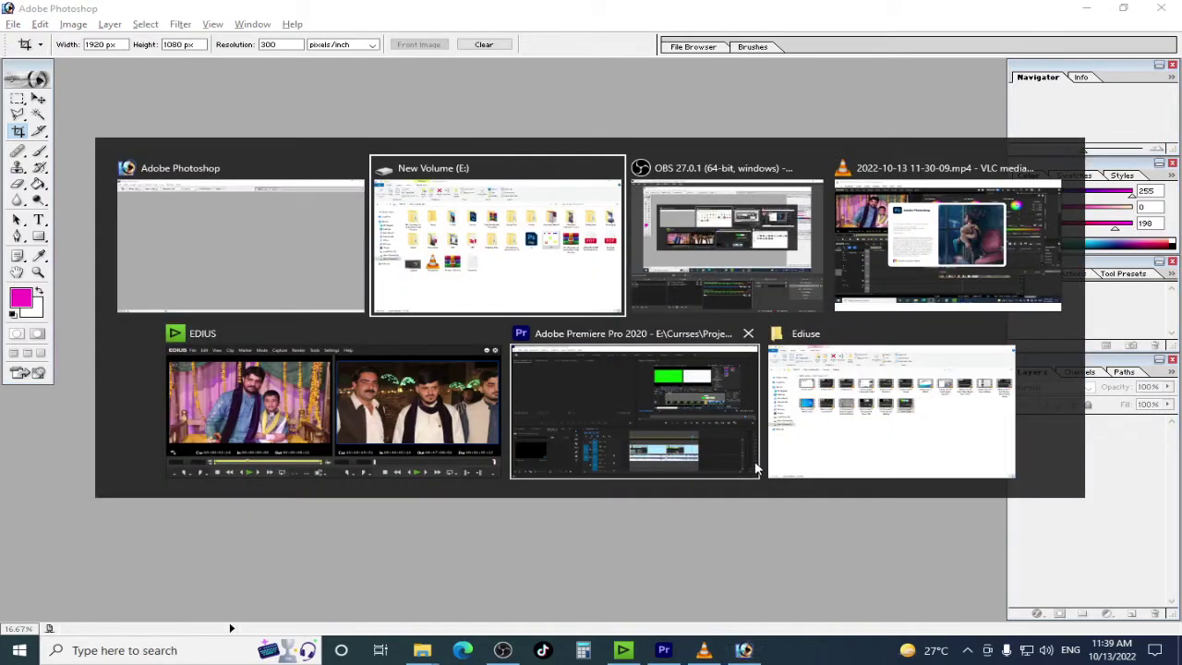
{"action": "left_click_drag", "start_coordinate": [848, 289], "coordinate": [409, 303]}
{"action": "key", "text": "alt+Tab"}
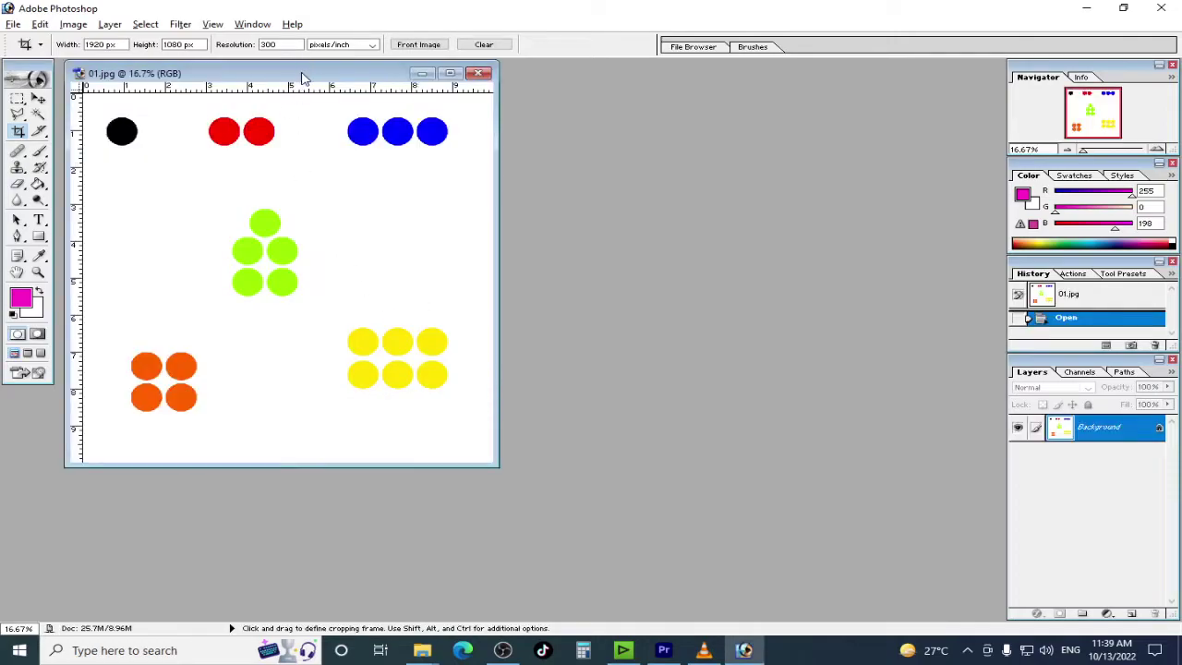
{"action": "left_click_drag", "start_coordinate": [312, 72], "coordinate": [539, 63]}
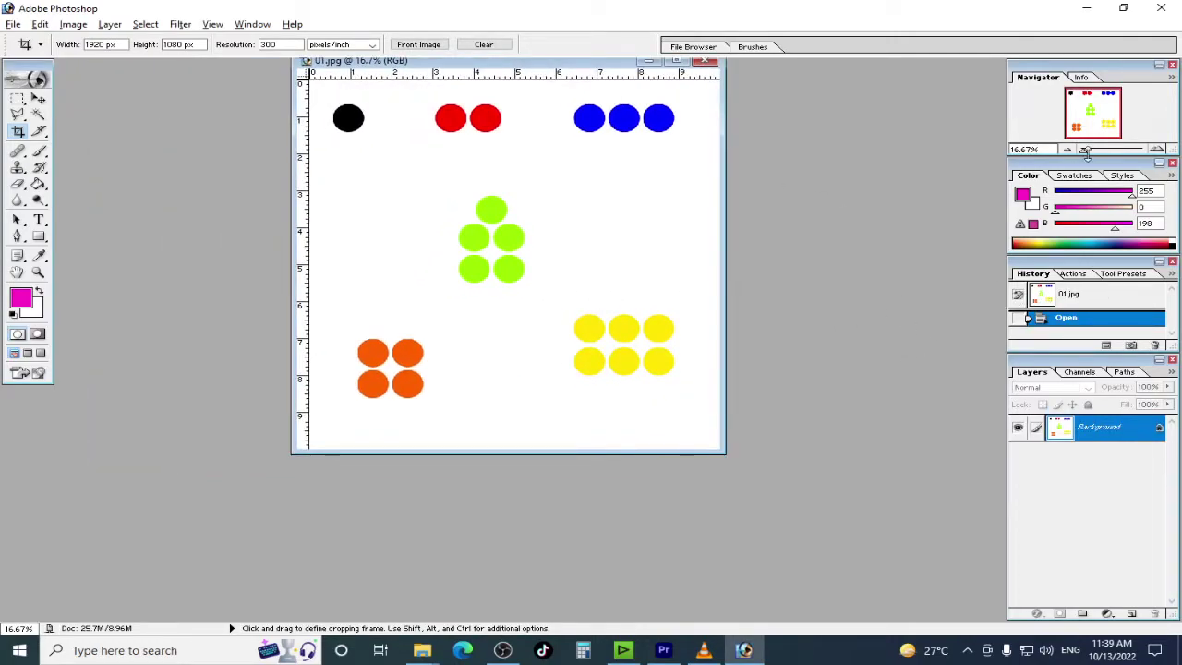
- View the foreground color settings without changing them, and fill the 01.jpg Background layer with the white background color
{"action": "left_click", "coordinate": [23, 299]}
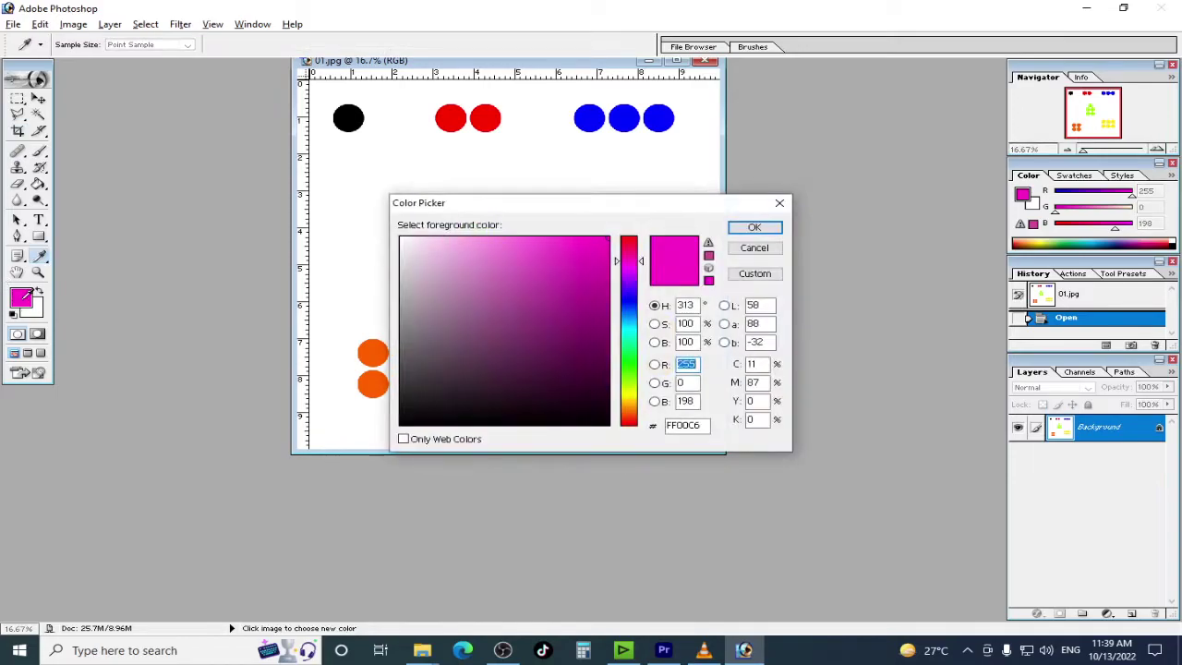
{"action": "left_click", "coordinate": [756, 243]}
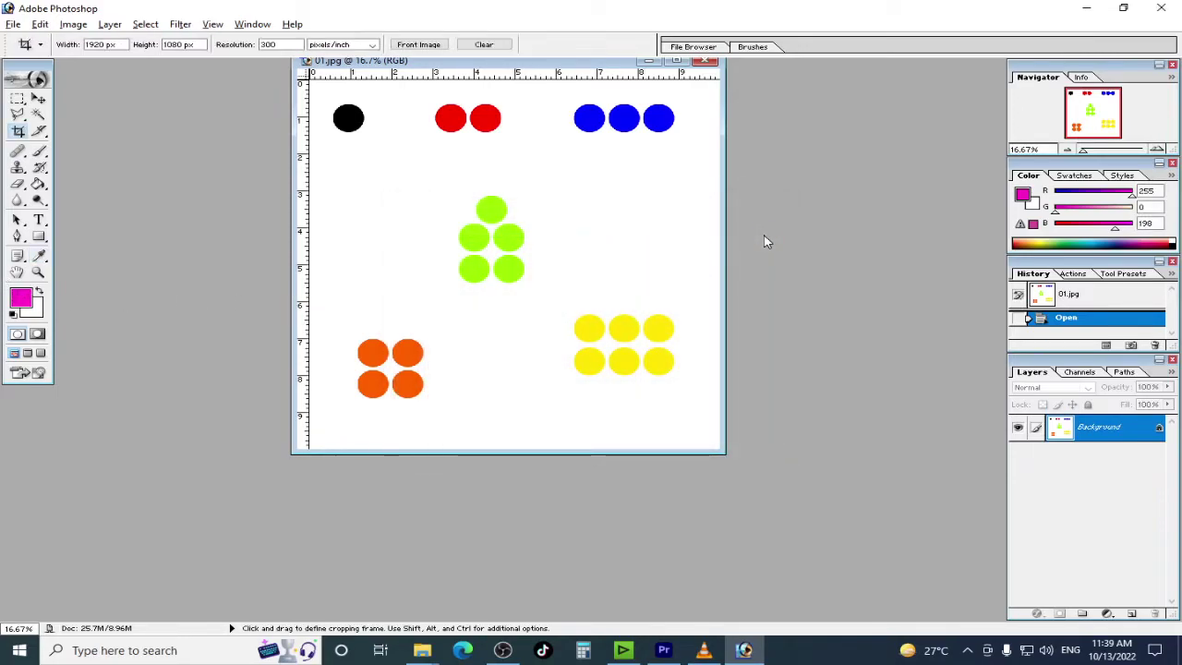
{"action": "key", "text": "ctrl+BackSpace"}
- Open the Color Picker for the background color and move it clear of the image
{"action": "left_click", "coordinate": [34, 313]}
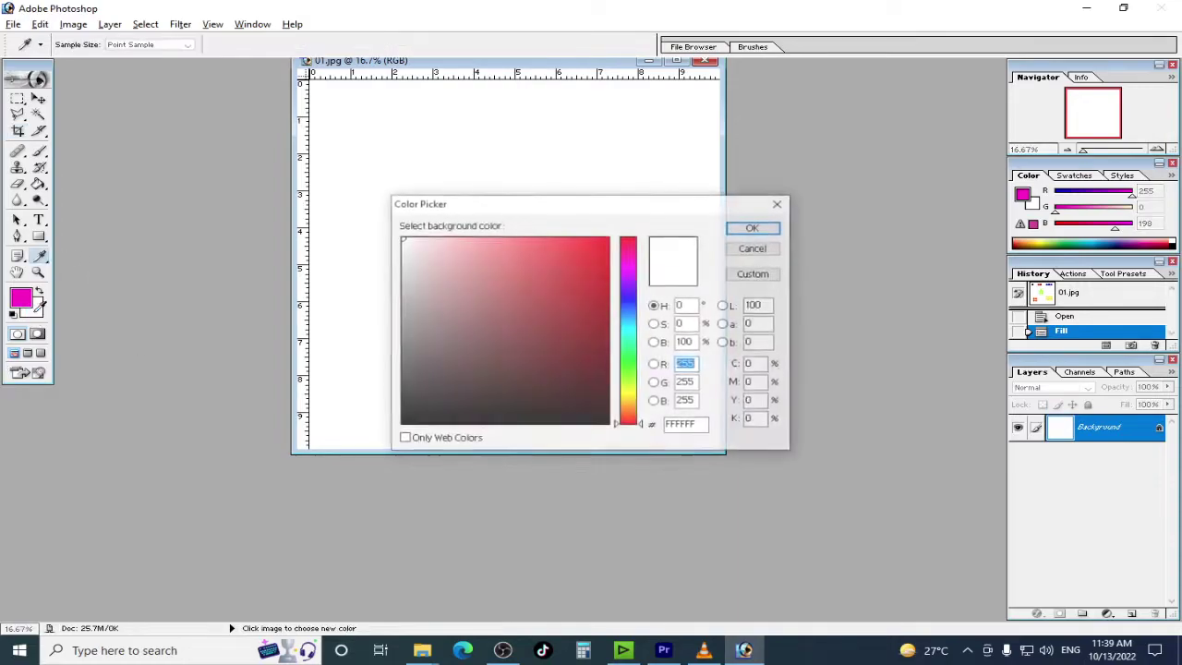
{"action": "left_click", "coordinate": [753, 227]}
{"action": "left_click", "coordinate": [42, 312]}
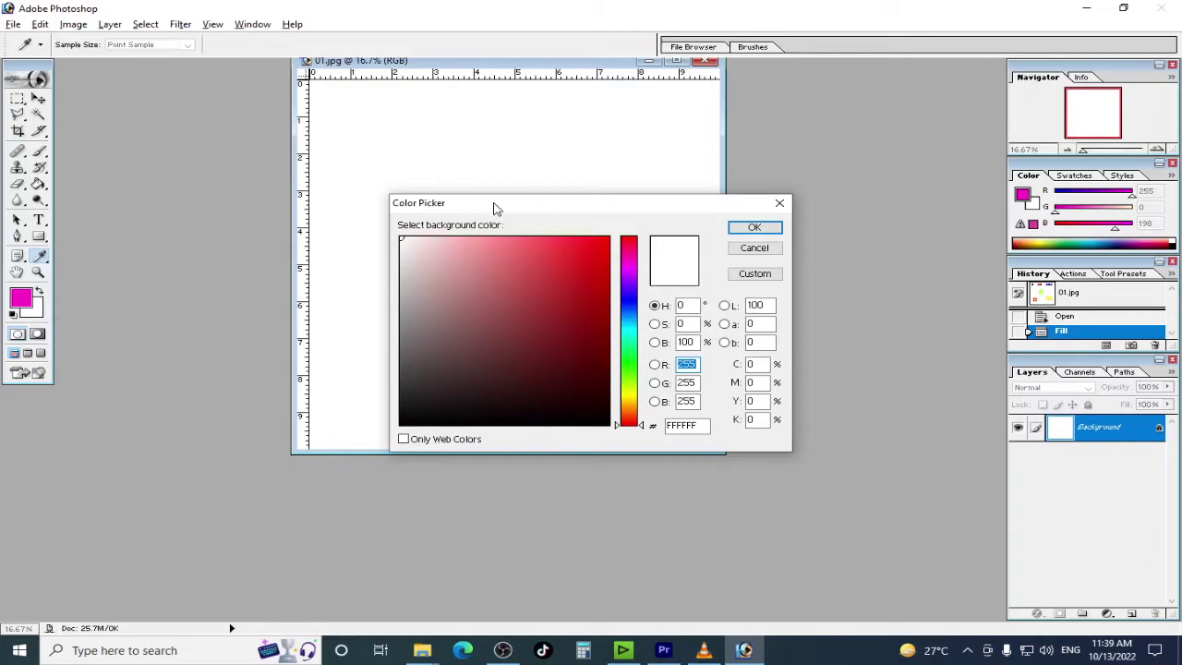
{"action": "left_click_drag", "start_coordinate": [498, 205], "coordinate": [556, 211]}
{"action": "left_click_drag", "start_coordinate": [723, 211], "coordinate": [325, 202]}
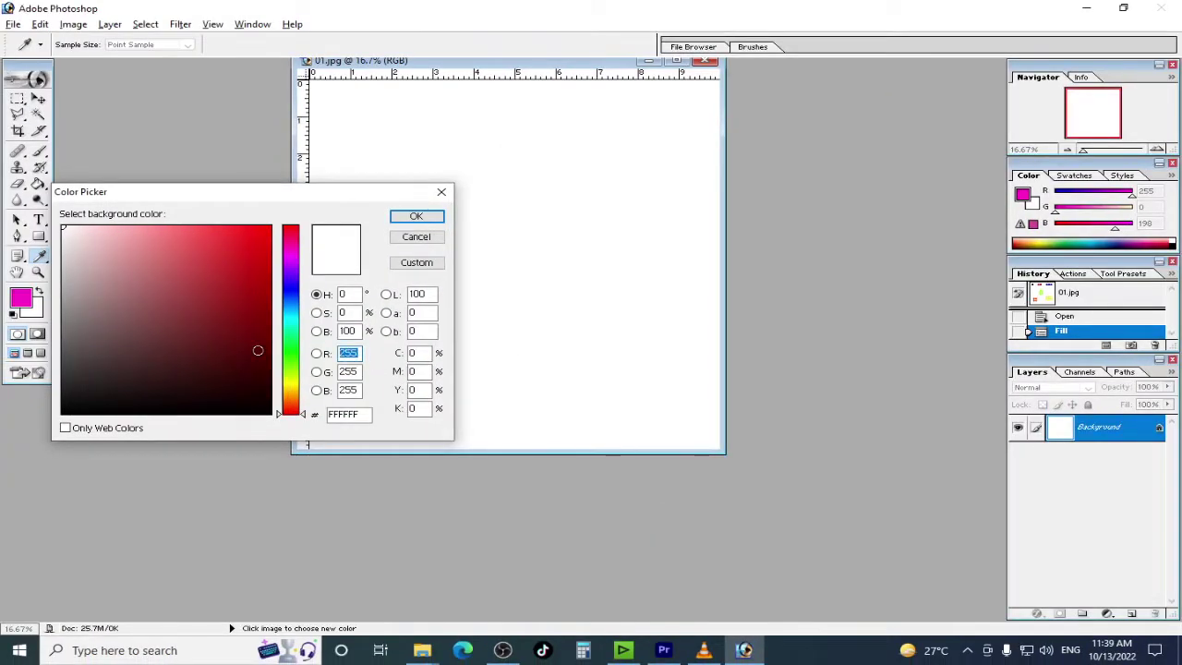
- Try to set the background color's red value to 2526 to test the allowed RGB range
{"action": "type", "text": "2526"}
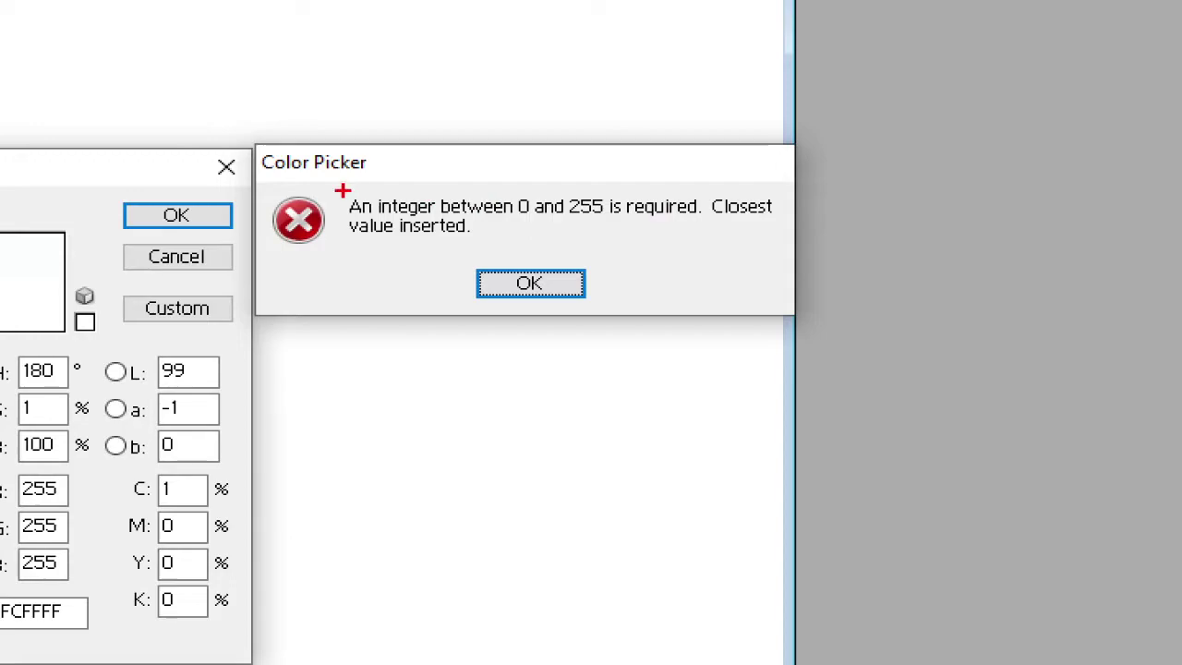
{"action": "left_click_drag", "start_coordinate": [508, 188], "coordinate": [713, 230]}
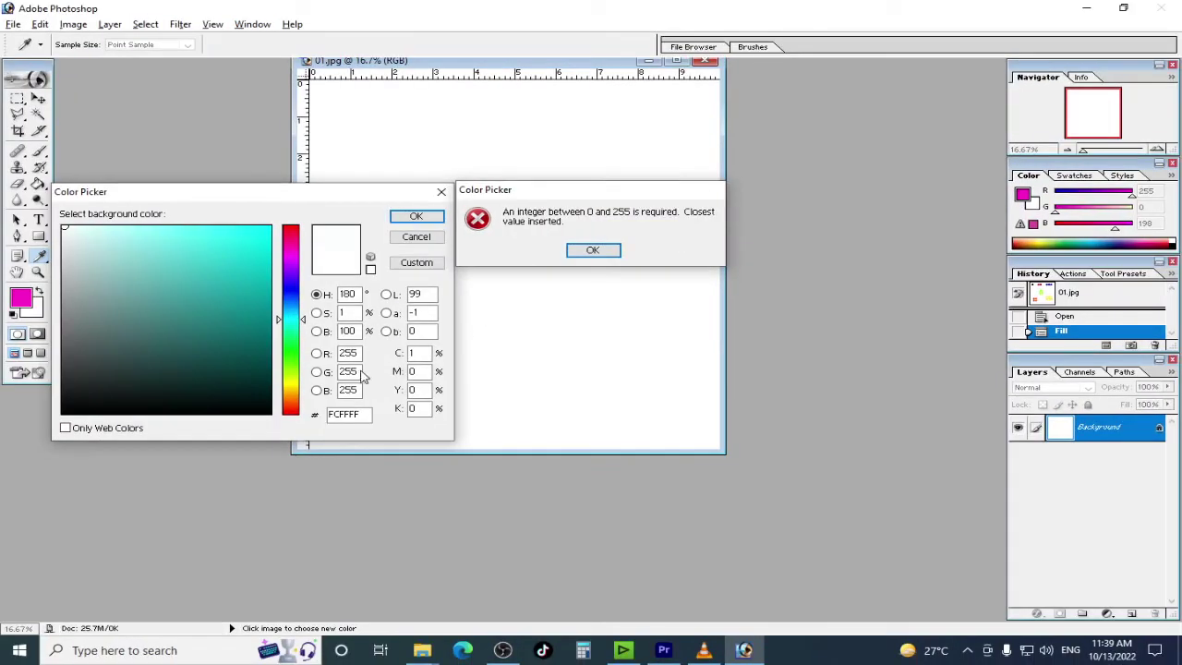
{"action": "left_click", "coordinate": [586, 252]}
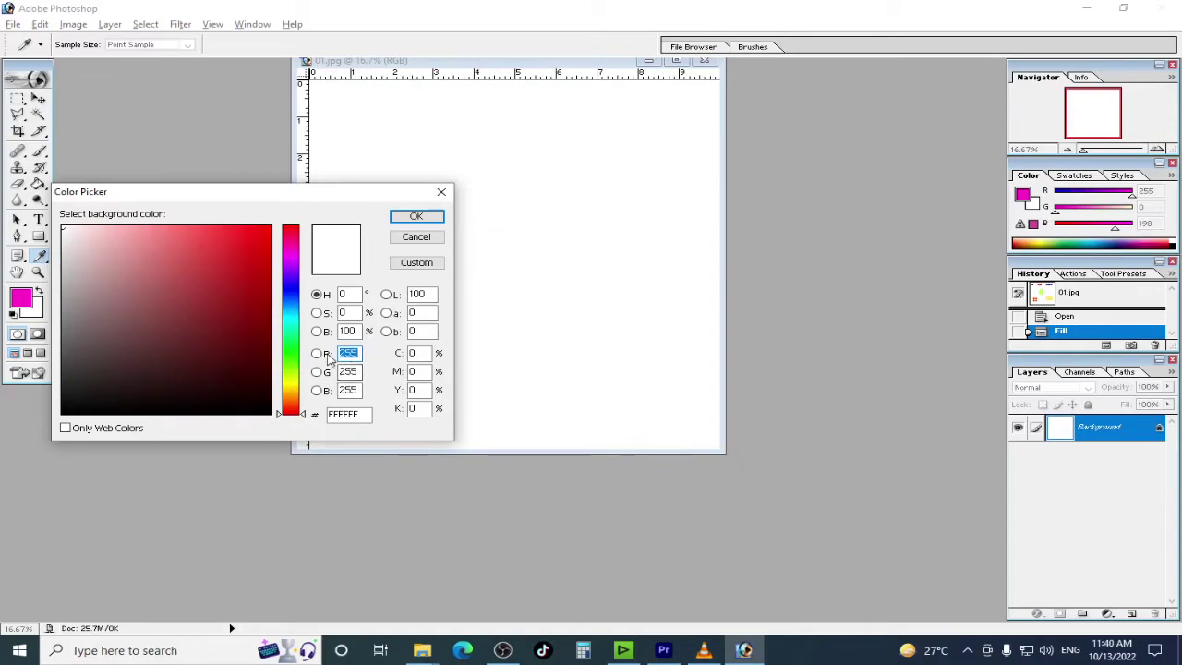
- Set the background color's blue and green values to 0 and reposition the Color Picker over the image
{"action": "key", "text": "Tab"}
{"action": "key", "text": "Tab"}
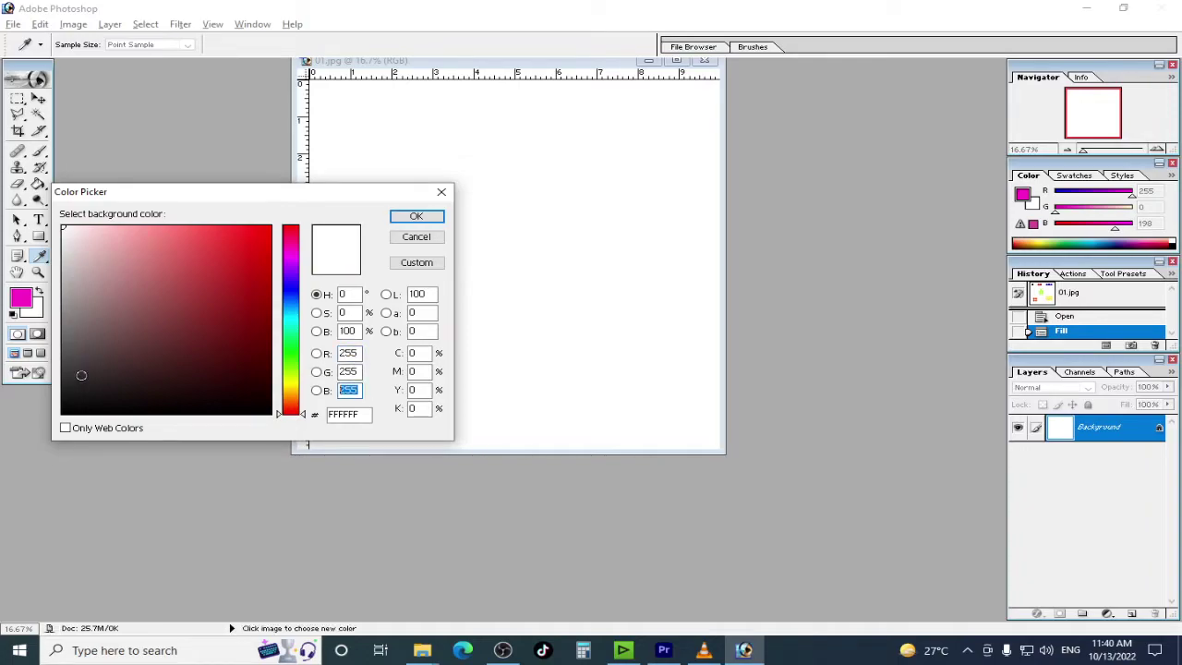
{"action": "type", "text": "0"}
{"action": "left_click_drag", "start_coordinate": [283, 193], "coordinate": [441, 171]}
{"action": "double_click", "coordinate": [514, 351]}
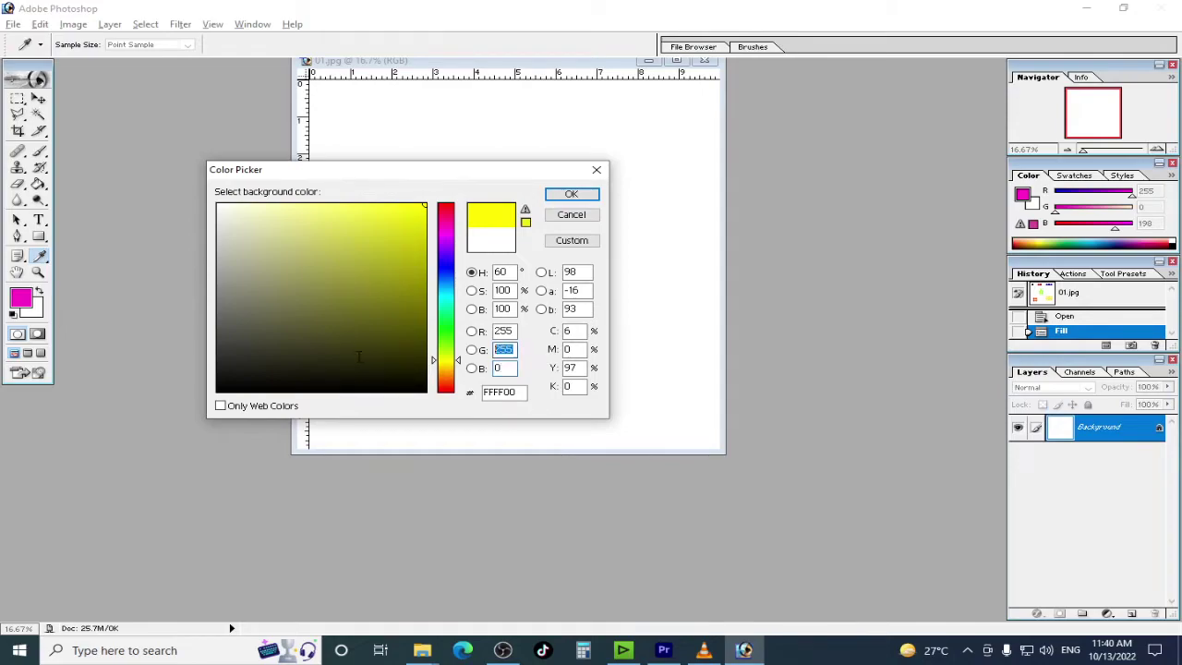
{"action": "type", "text": "0"}
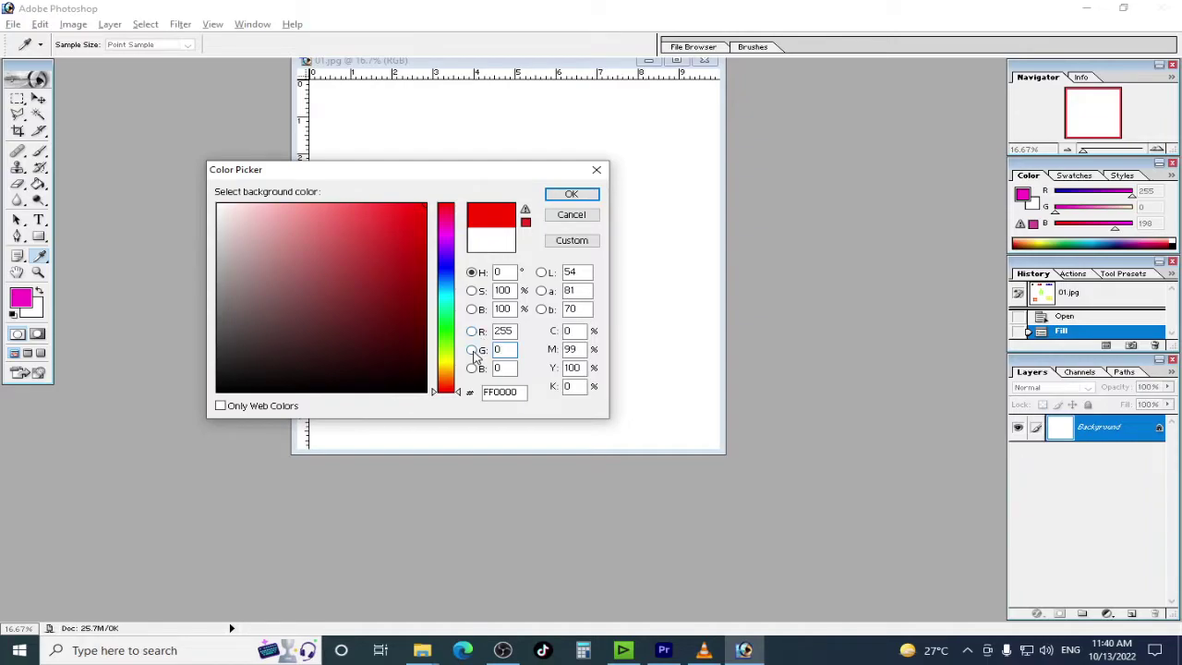
- Set the background color's red value to 0 and accept black as the background color
{"action": "double_click", "coordinate": [508, 331]}
{"action": "type", "text": "0"}
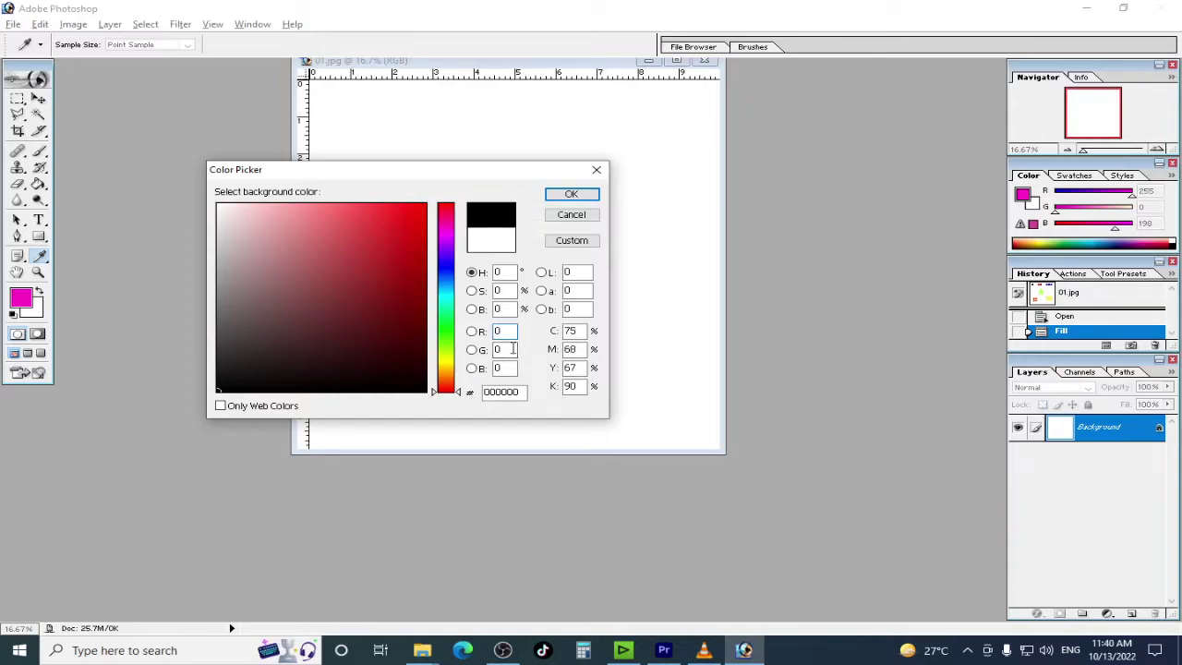
{"action": "left_click", "coordinate": [582, 194]}
{"action": "key", "text": "c"}
- Set the background color's green value to 255 and fill the Background layer with it
{"action": "left_click", "coordinate": [37, 314]}
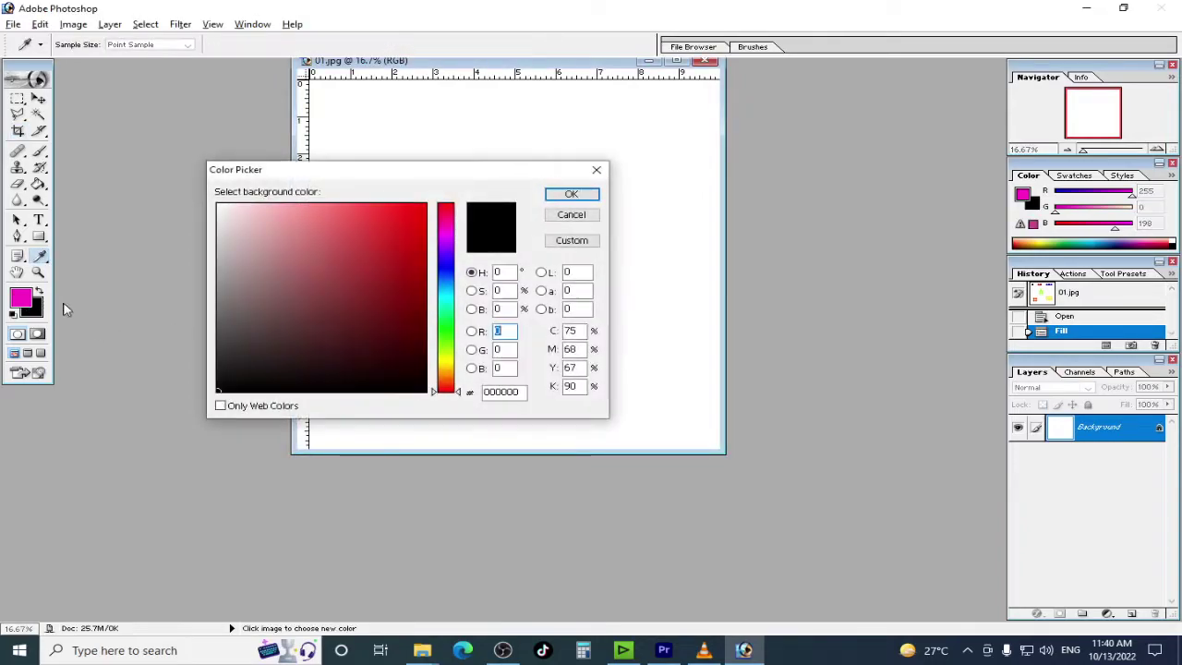
{"action": "key", "text": "Tab"}
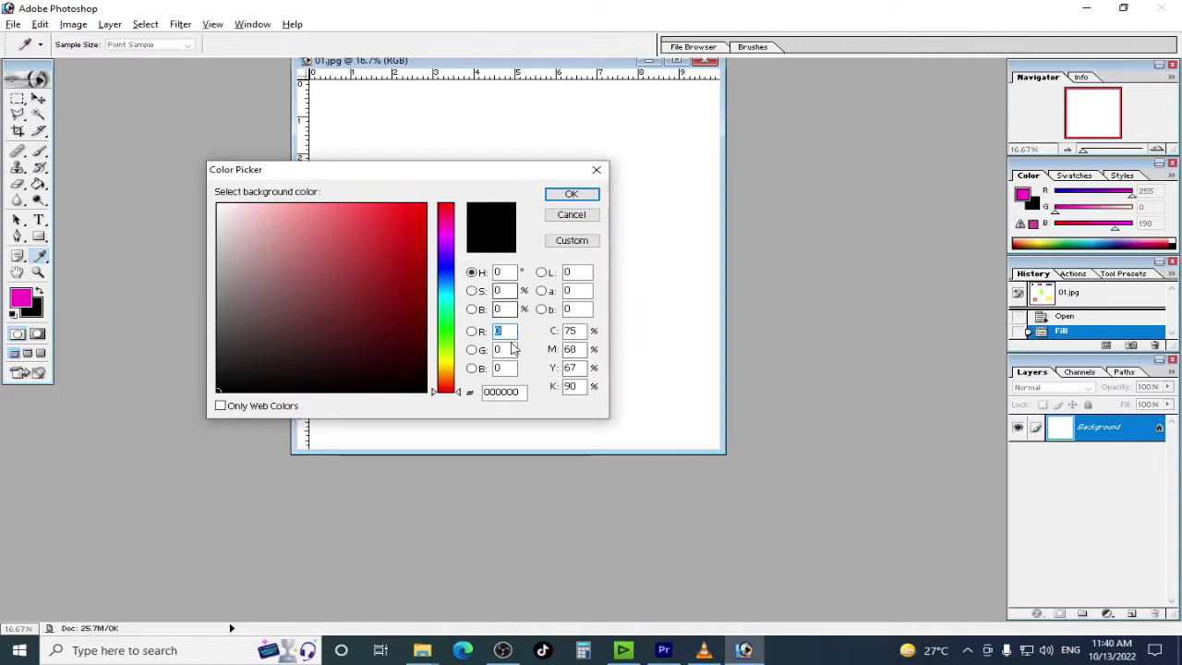
{"action": "type", "text": "255"}
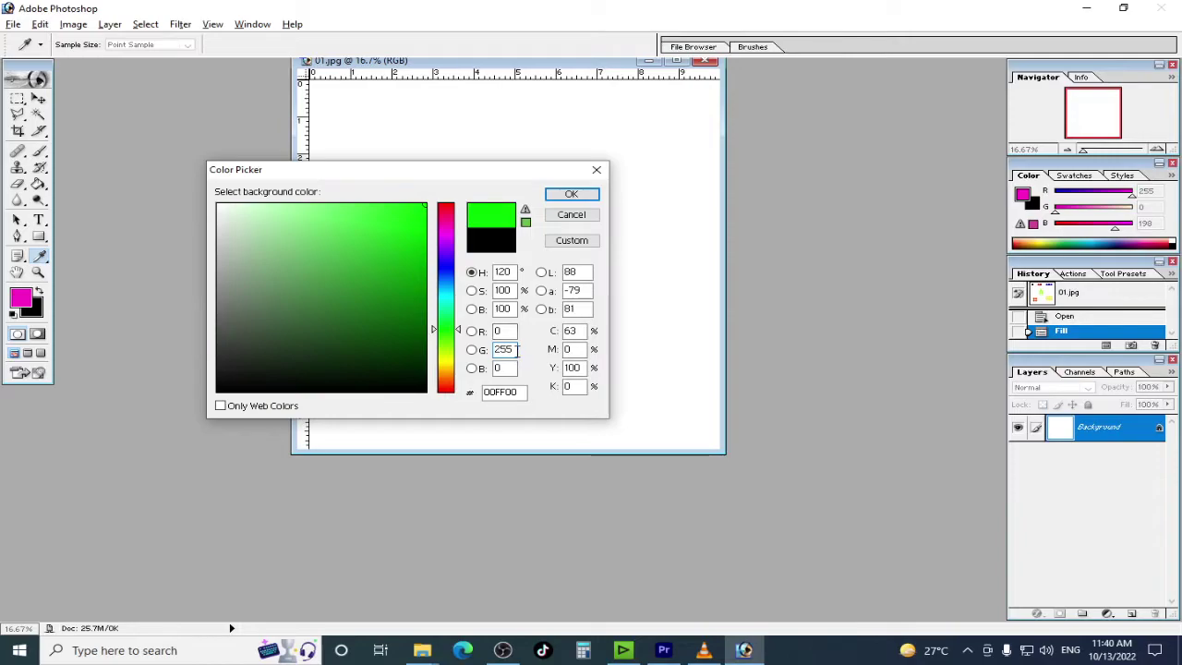
{"action": "left_click", "coordinate": [571, 194]}
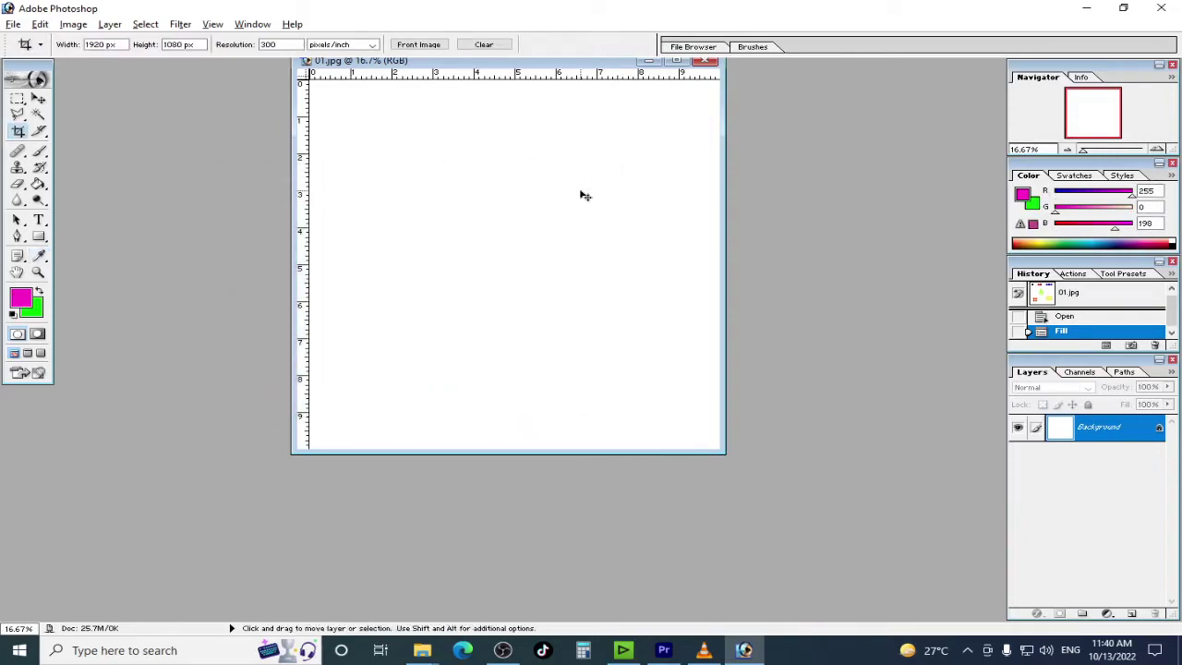
{"action": "key", "text": "ctrl+BackSpace"}
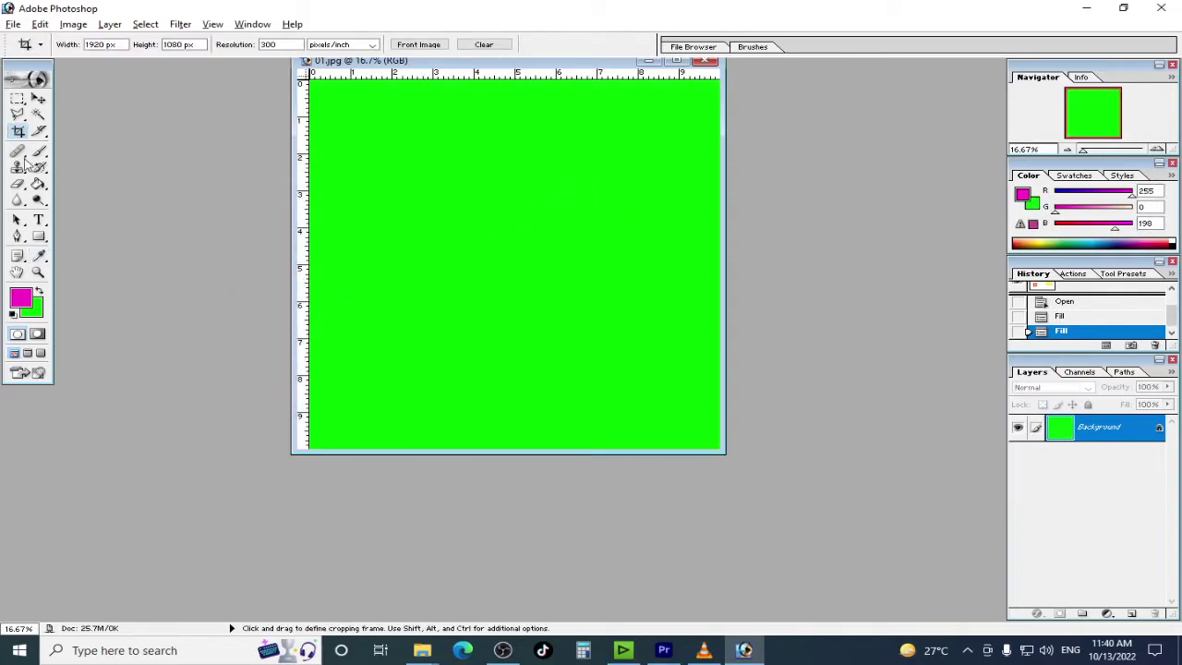
- Change the background color to blue 255 and green 0, and fill the Background layer with it
{"action": "left_click", "coordinate": [37, 312]}
{"action": "double_click", "coordinate": [503, 368]}
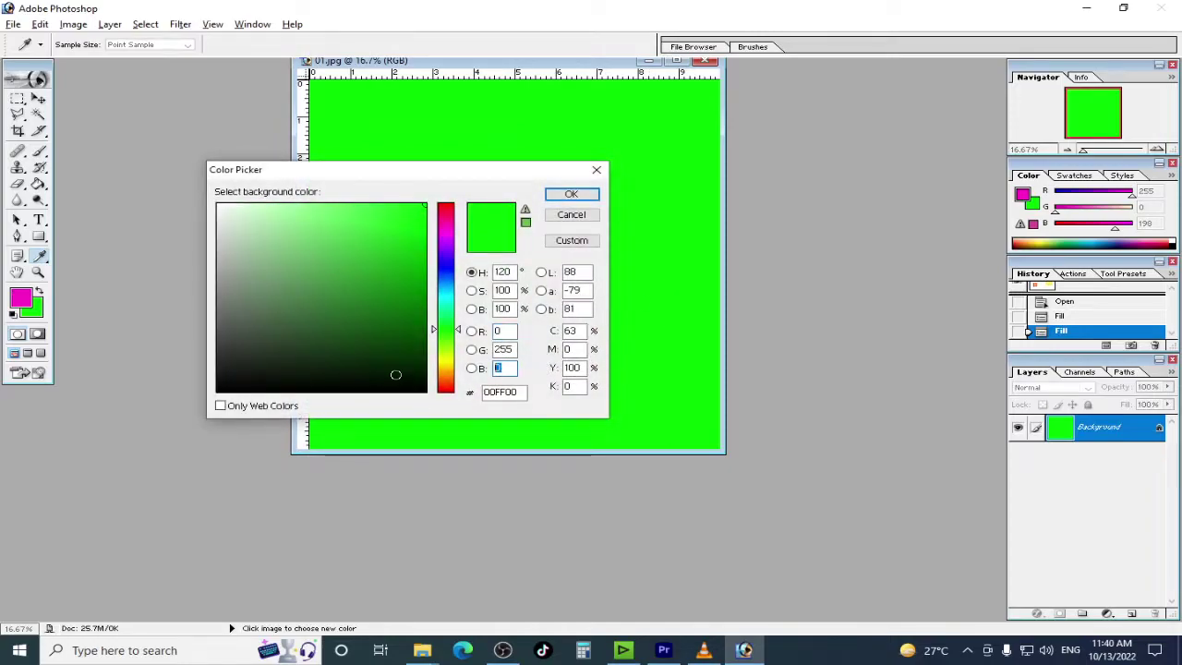
{"action": "type", "text": "255"}
{"action": "key", "text": "shift+Tab"}
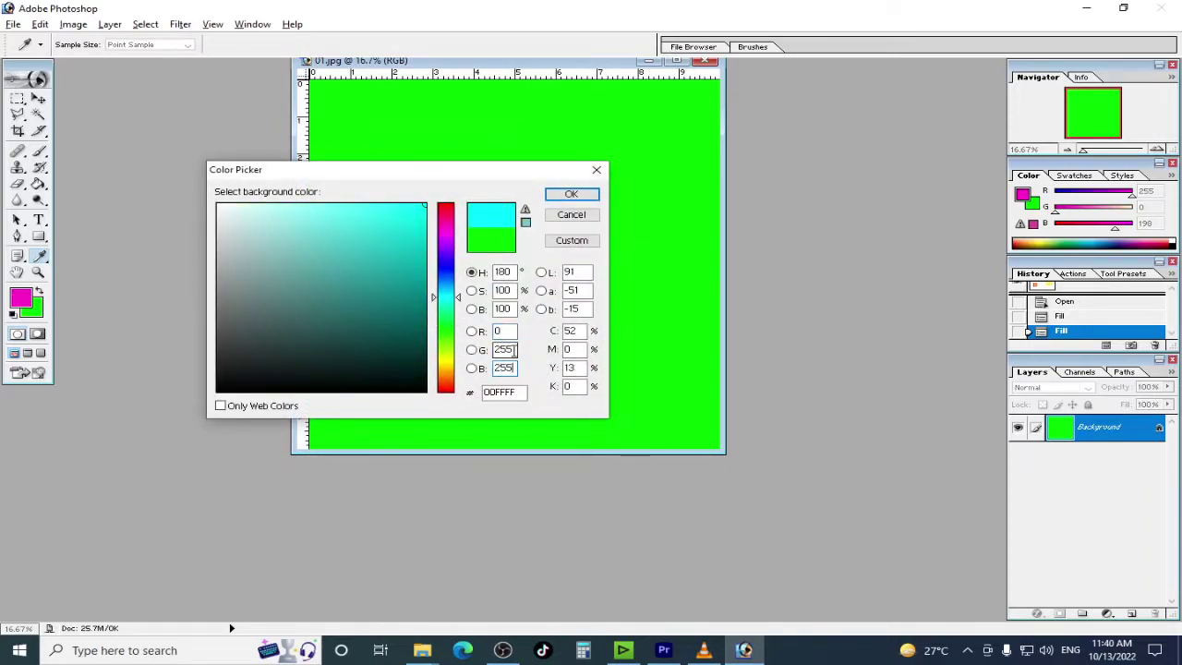
{"action": "type", "text": "0"}
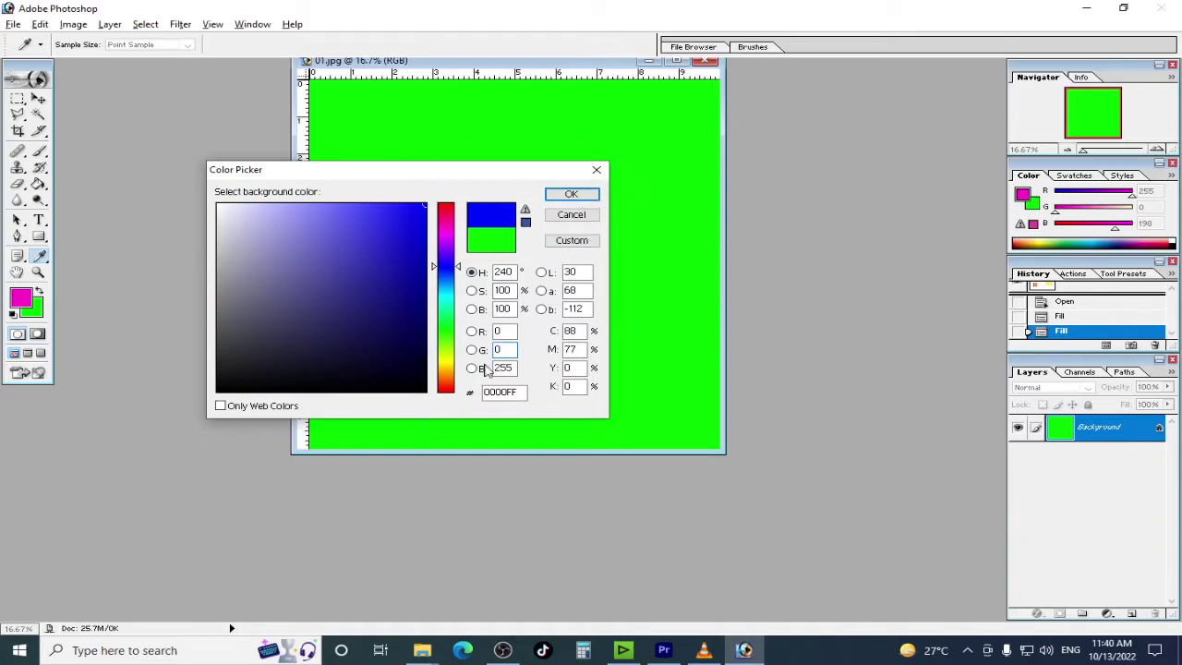
{"action": "left_click", "coordinate": [572, 193]}
{"action": "key", "text": "c"}
{"action": "key", "text": "ctrl+BackSpace"}
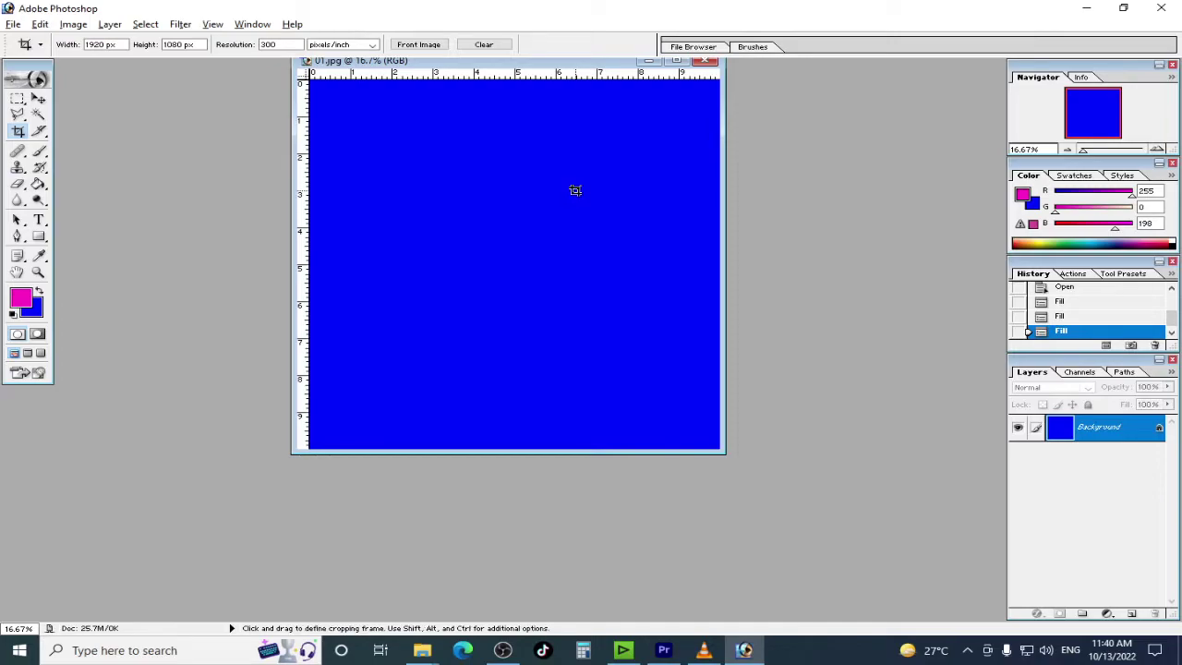
- Set the background color's blue value to 0 and fill the Background layer with the resulting black
{"action": "key", "text": "ctrl"}
{"action": "left_click", "coordinate": [33, 310]}
{"action": "key", "text": "Tab"}
{"action": "key", "text": "Tab"}
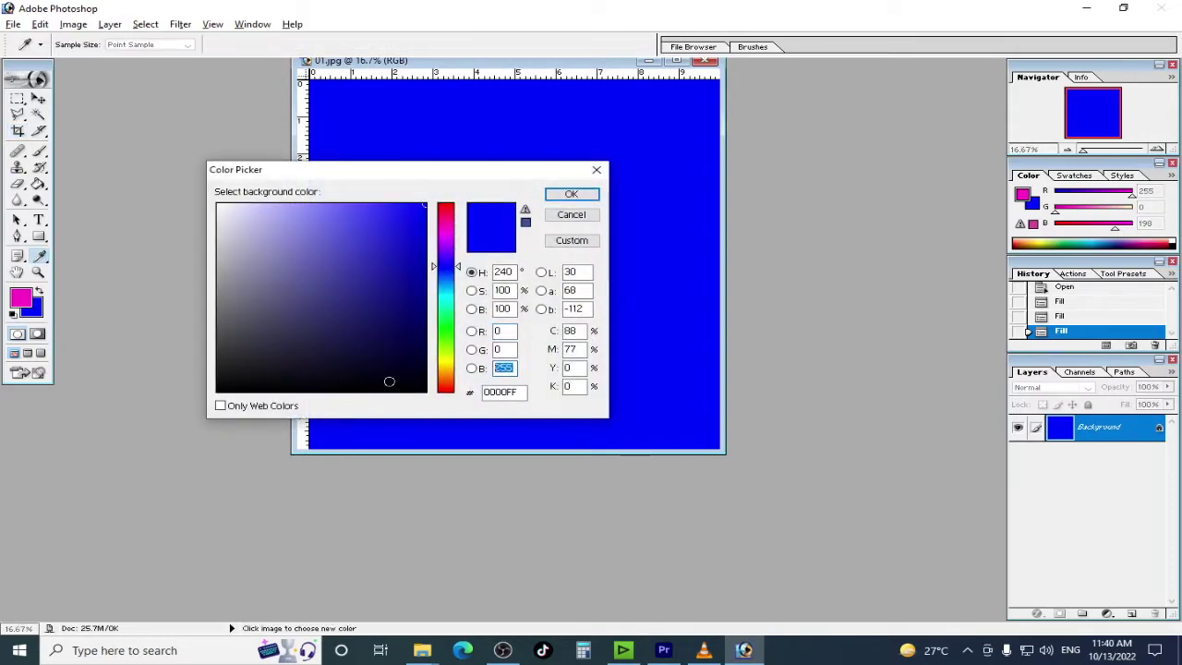
{"action": "type", "text": "0"}
{"action": "left_click", "coordinate": [570, 194]}
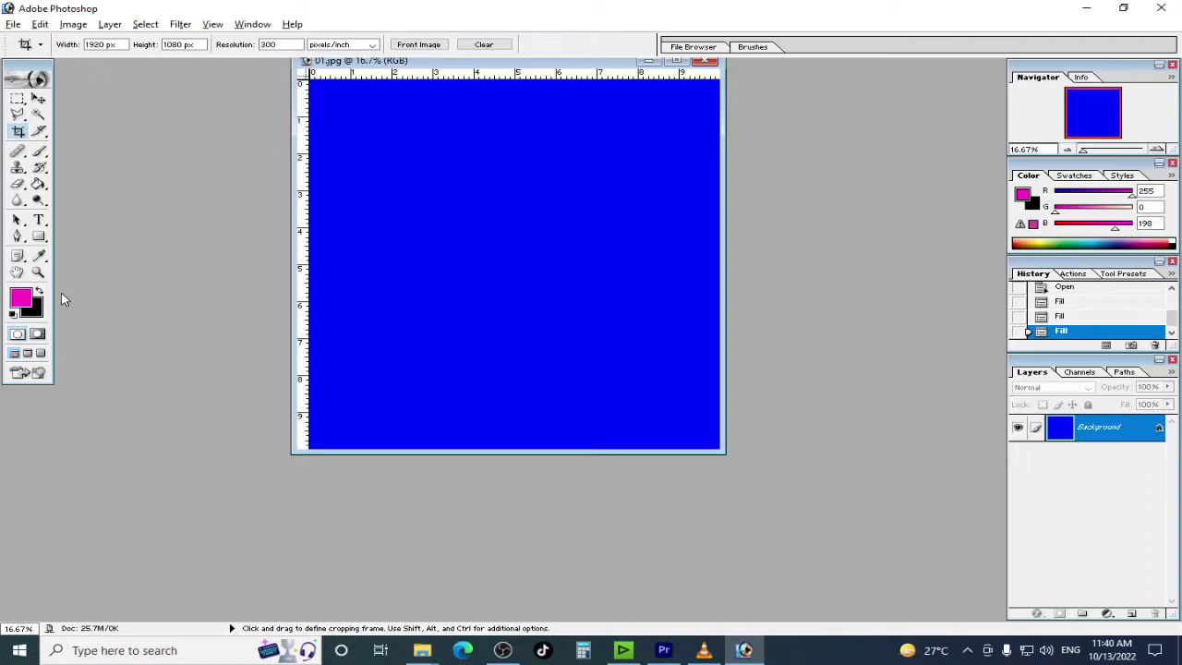
{"action": "key", "text": "ctrl+BackSpace"}
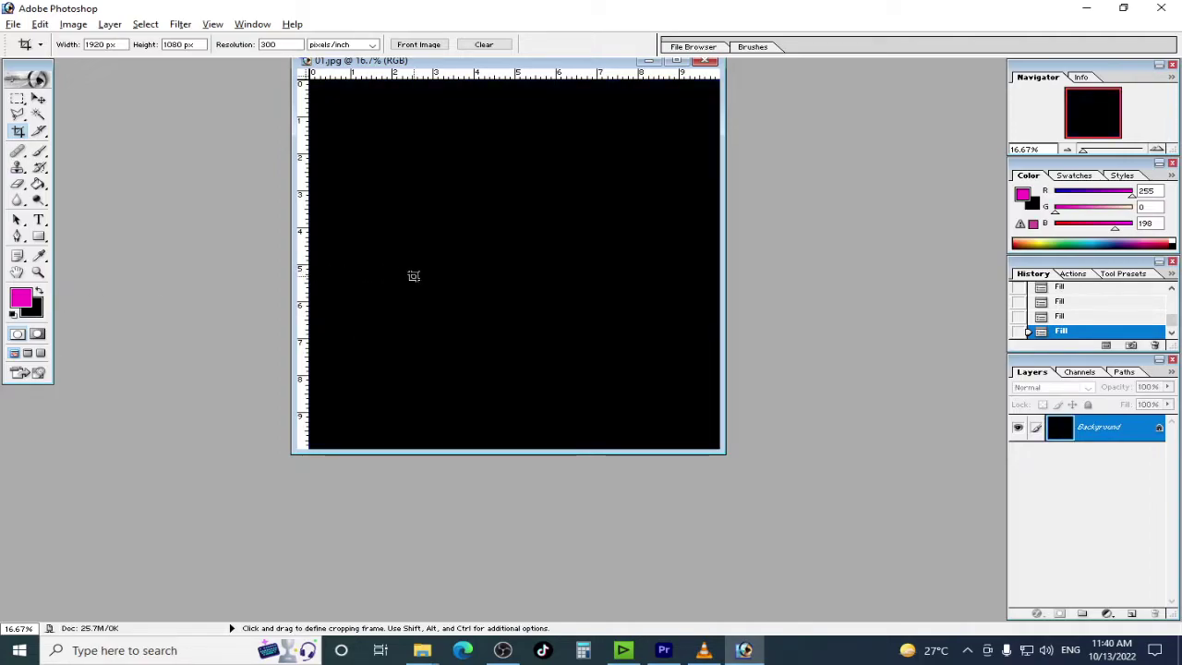
- Open the background color's settings and set red, green and blue to 255 each
{"action": "left_click", "coordinate": [33, 311]}
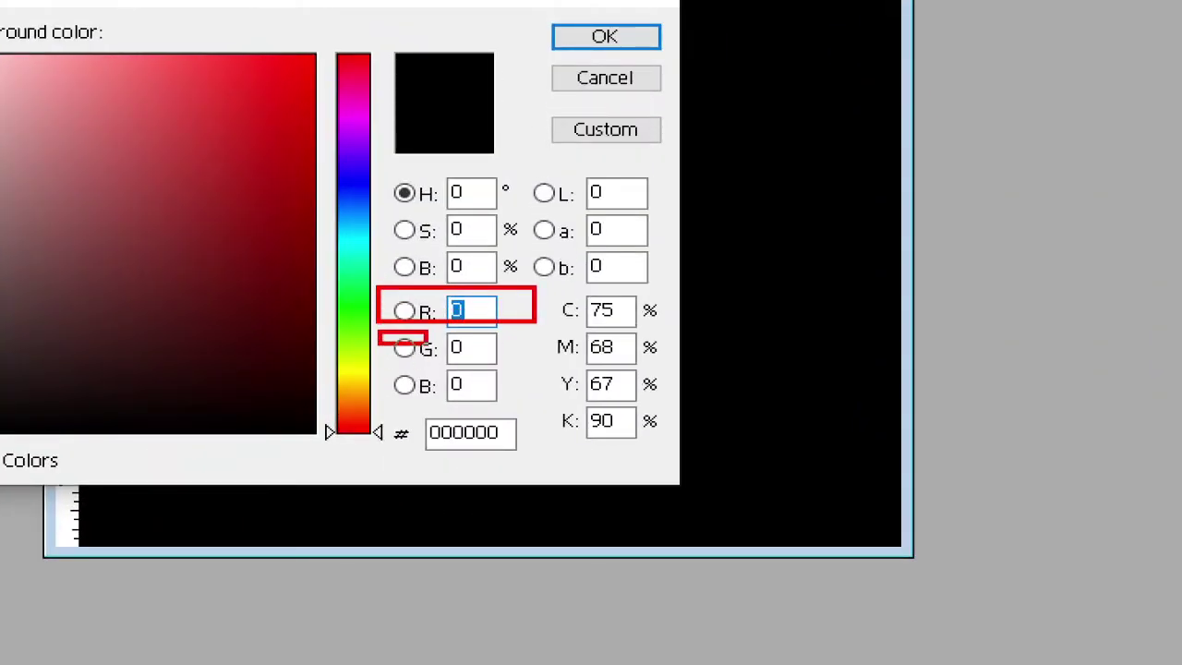
{"action": "left_click_drag", "start_coordinate": [377, 332], "coordinate": [548, 360]}
{"action": "left_click_drag", "start_coordinate": [393, 372], "coordinate": [527, 419]}
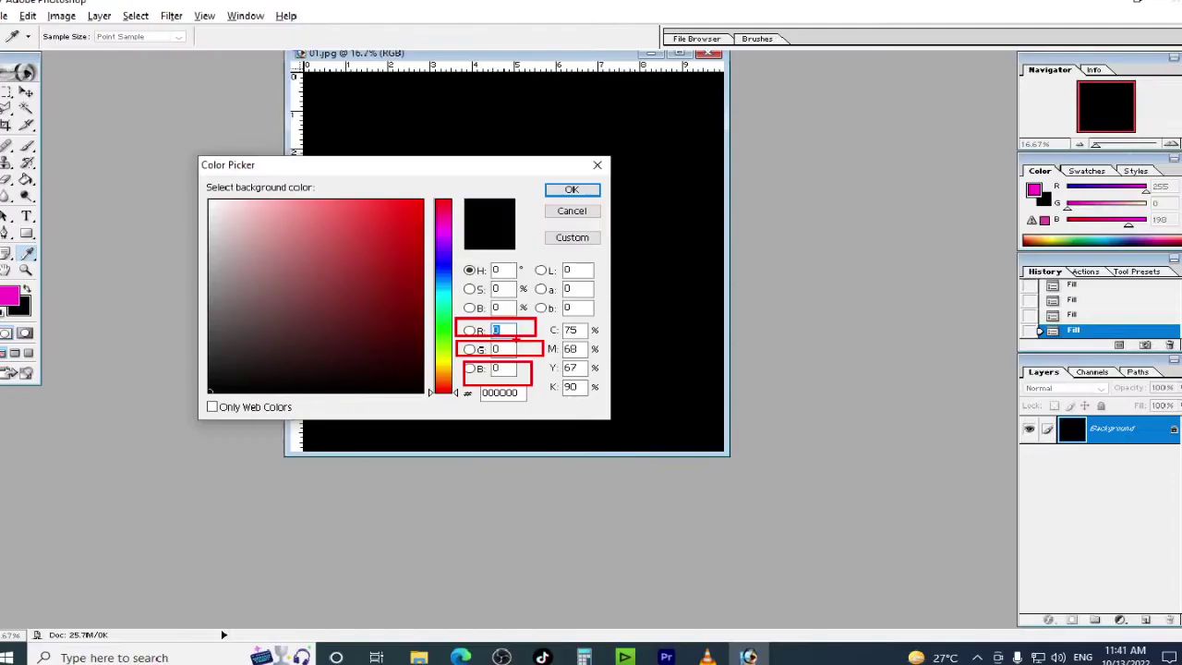
{"action": "type", "text": "255"}
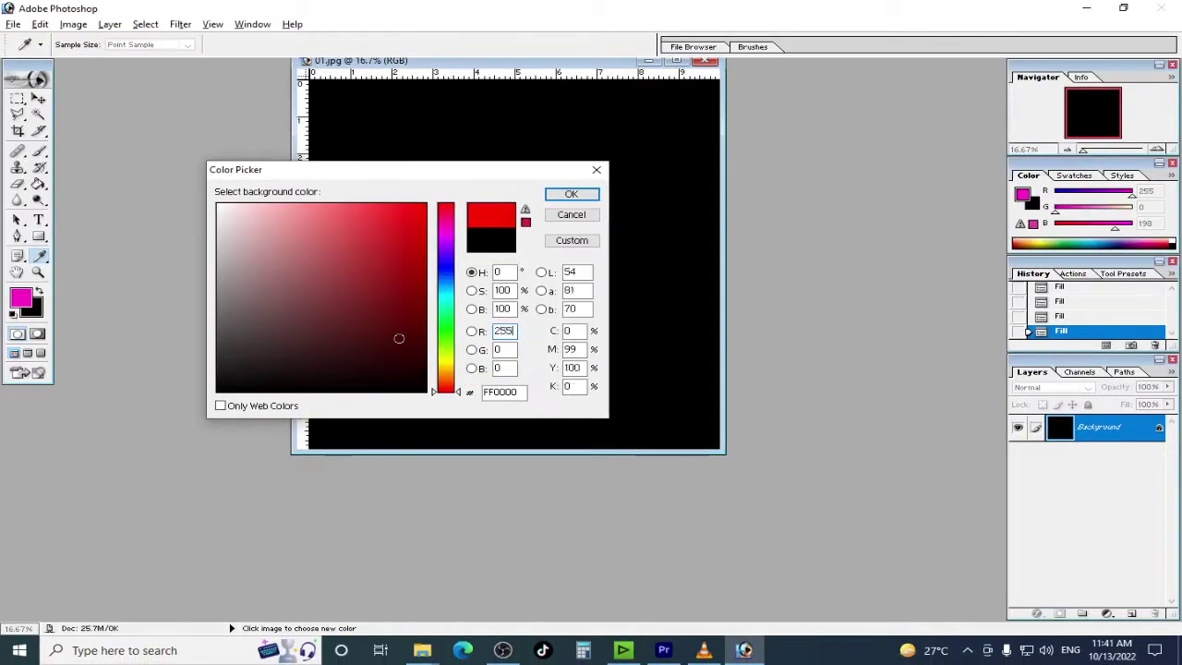
{"action": "key", "text": "Tab"}
{"action": "type", "text": "255"}
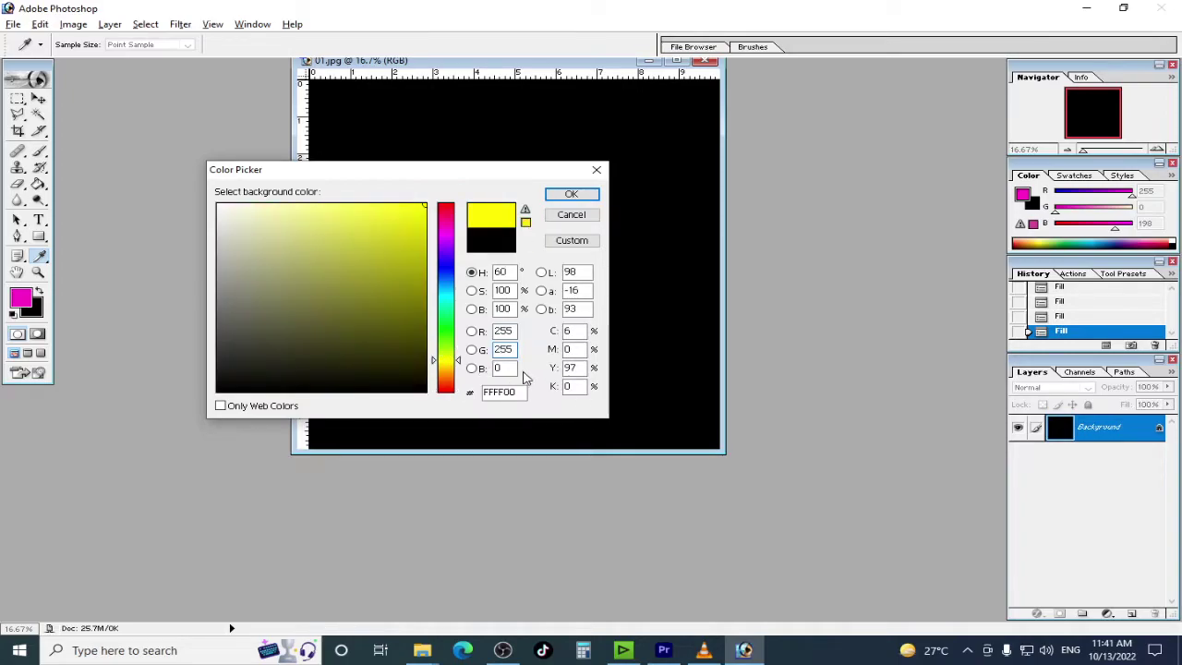
{"action": "key", "text": "Tab"}
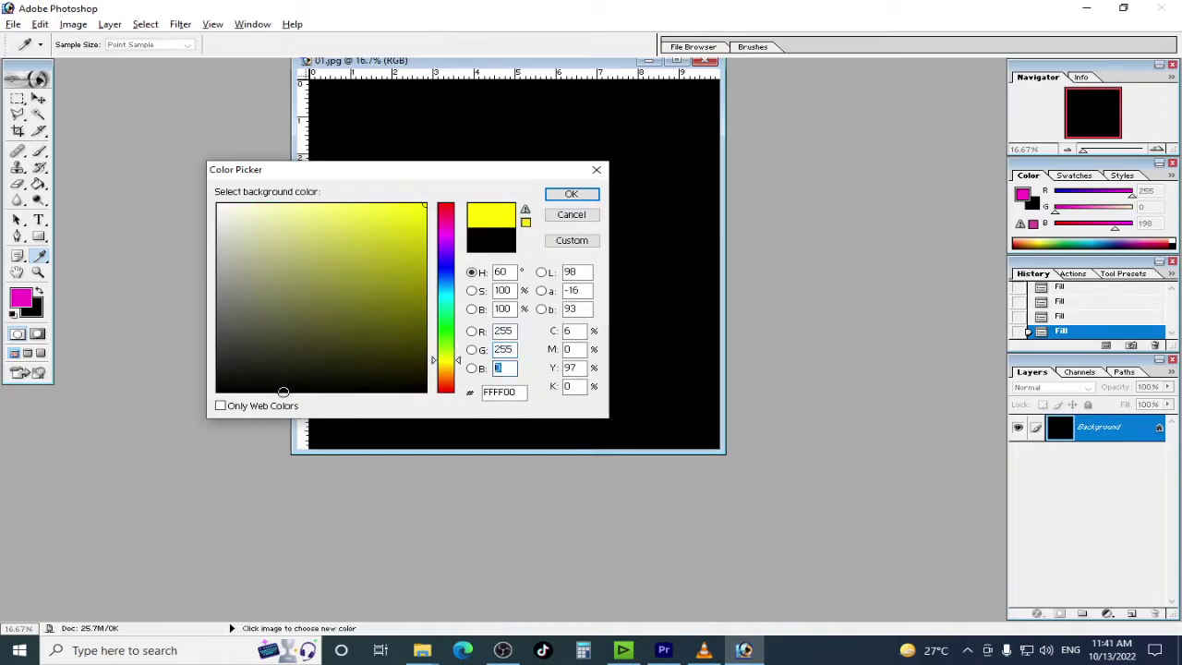
{"action": "type", "text": "255"}
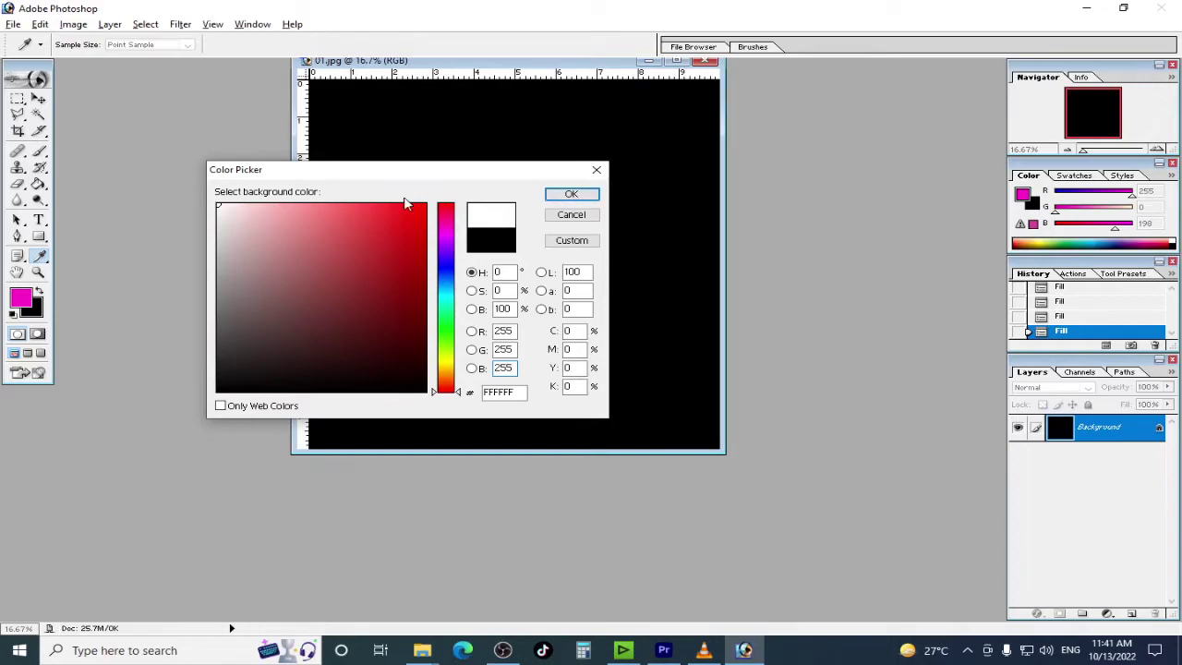
- Try progressively darker red shades from the color field for the background color, ending at pure black
{"action": "left_click_drag", "start_coordinate": [227, 211], "coordinate": [307, 275]}
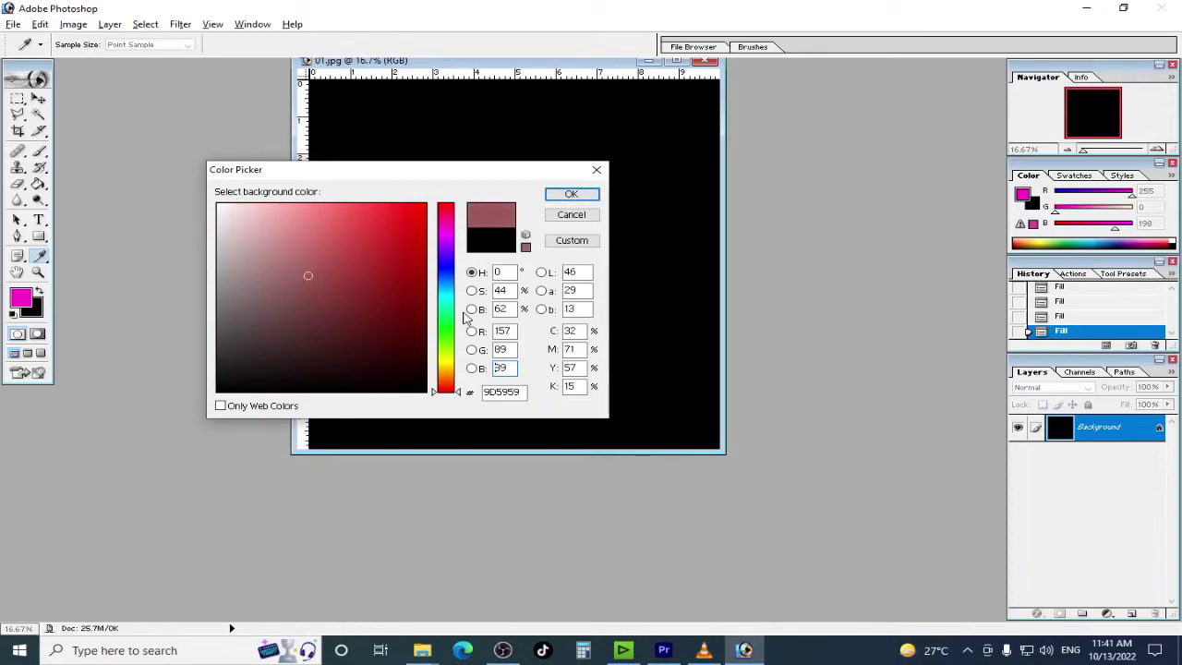
{"action": "double_click", "coordinate": [511, 334]}
{"action": "type", "text": "113"}
{"action": "key", "text": "Tab"}
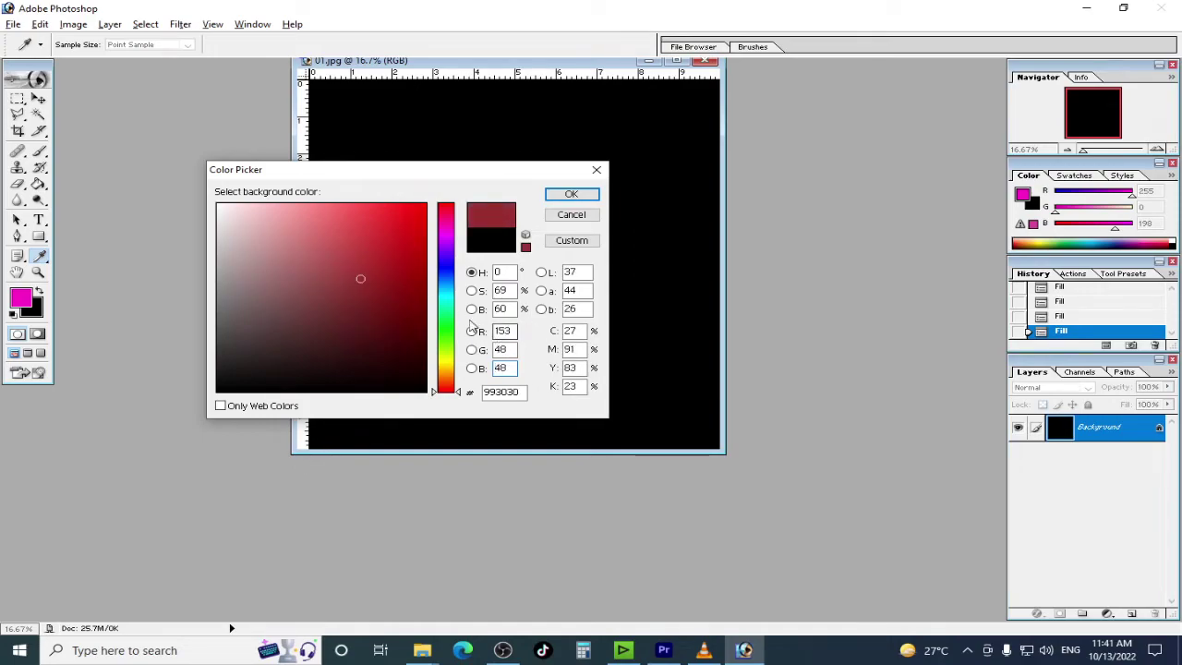
{"action": "type", "text": "20"}
{"action": "key", "text": "Tab"}
{"action": "type", "text": "20"}
{"action": "key", "text": "shift+Tab"}
{"action": "key", "text": "shift+Tab"}
{"action": "type", "text": "53"}
{"action": "key", "text": "Tab"}
{"action": "type", "text": "8"}
{"action": "key", "text": "Tab"}
{"action": "type", "text": "8"}
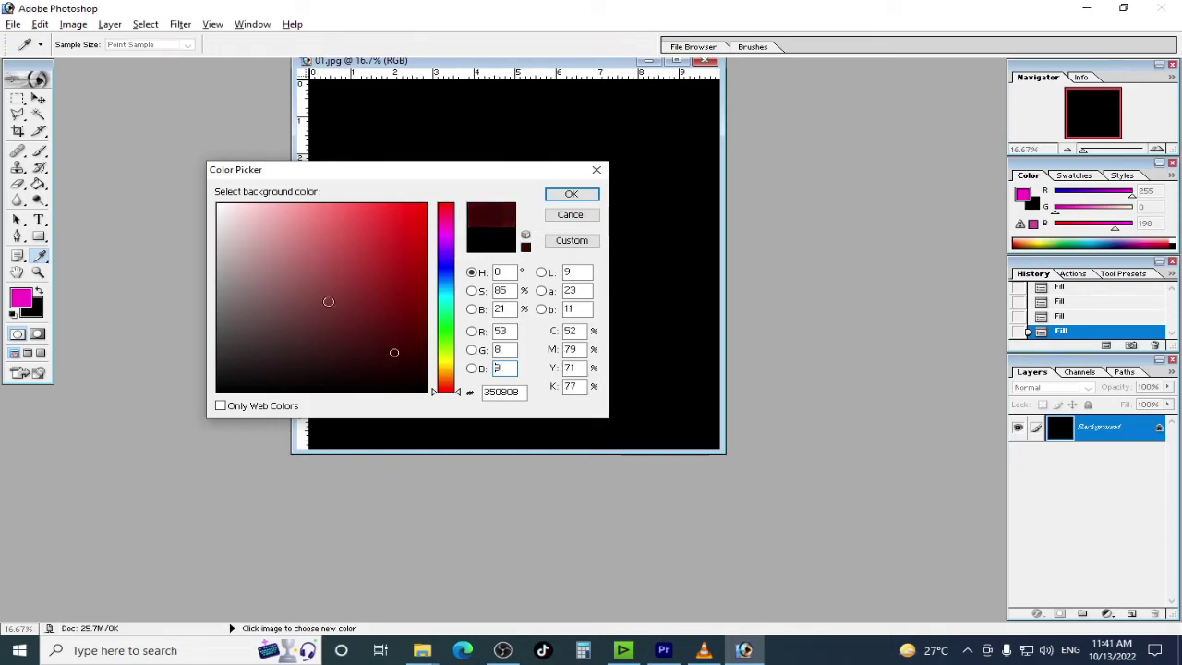
{"action": "left_click_drag", "start_coordinate": [335, 306], "coordinate": [453, 420]}
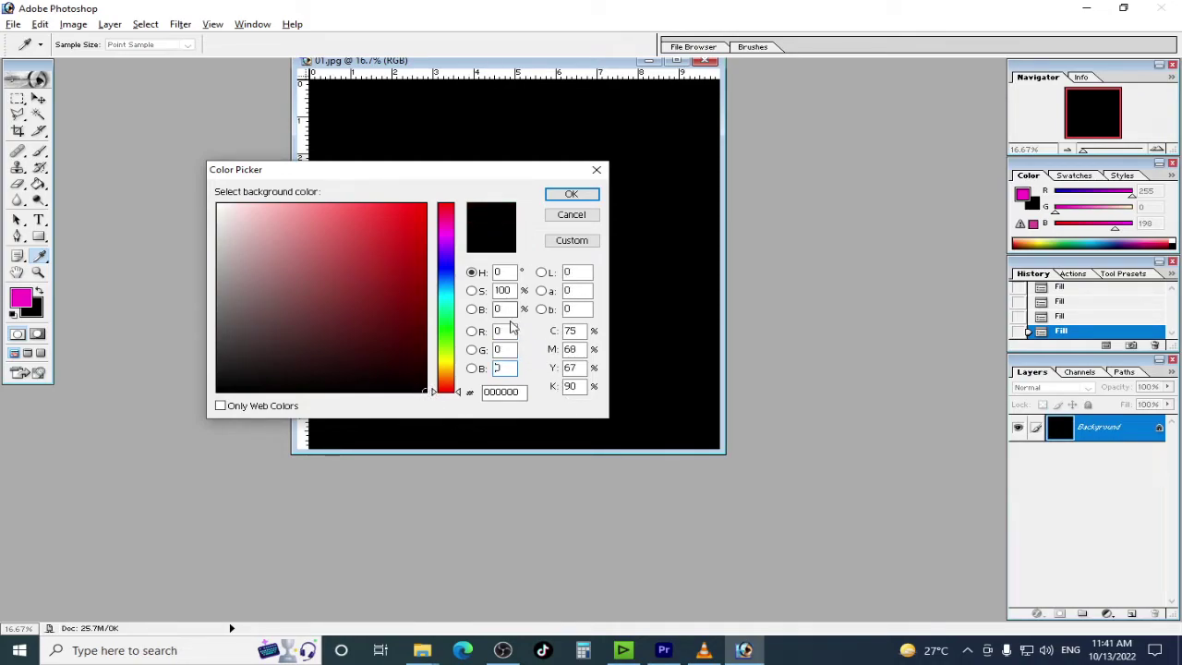
- Pick pure white from the color field as the background color and fill the Background layer with it
{"action": "left_click", "coordinate": [255, 318]}
{"action": "mouse_move", "coordinate": [255, 317]}
{"action": "left_mouse_down"}
{"action": "mouse_move", "coordinate": [44, 172]}
{"action": "mouse_move", "coordinate": [360, 237]}
{"action": "mouse_move", "coordinate": [114, 164]}
{"action": "left_mouse_up"}
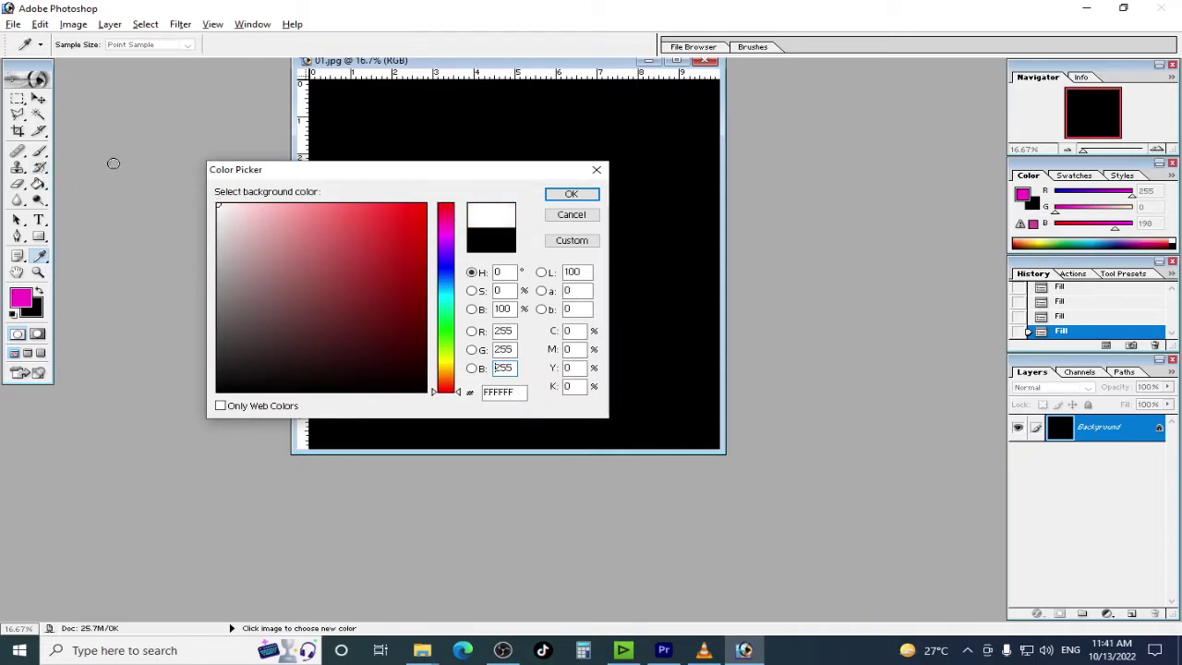
{"action": "left_click", "coordinate": [572, 194]}
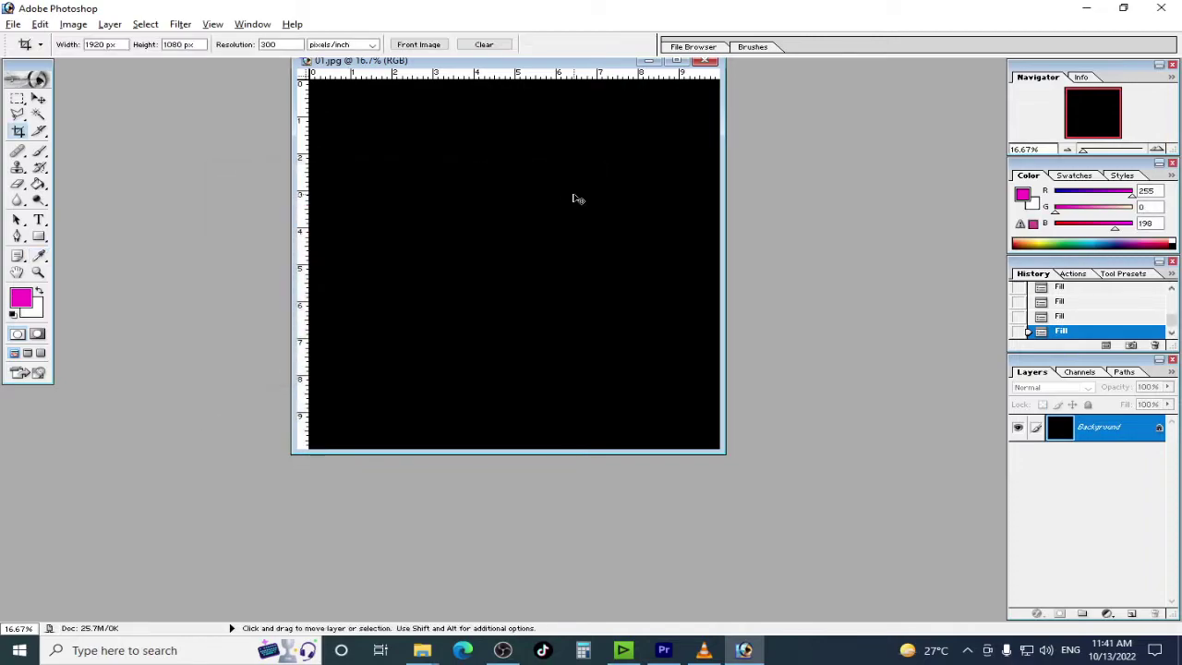
{"action": "key", "text": "ctrl+BackSpace"}
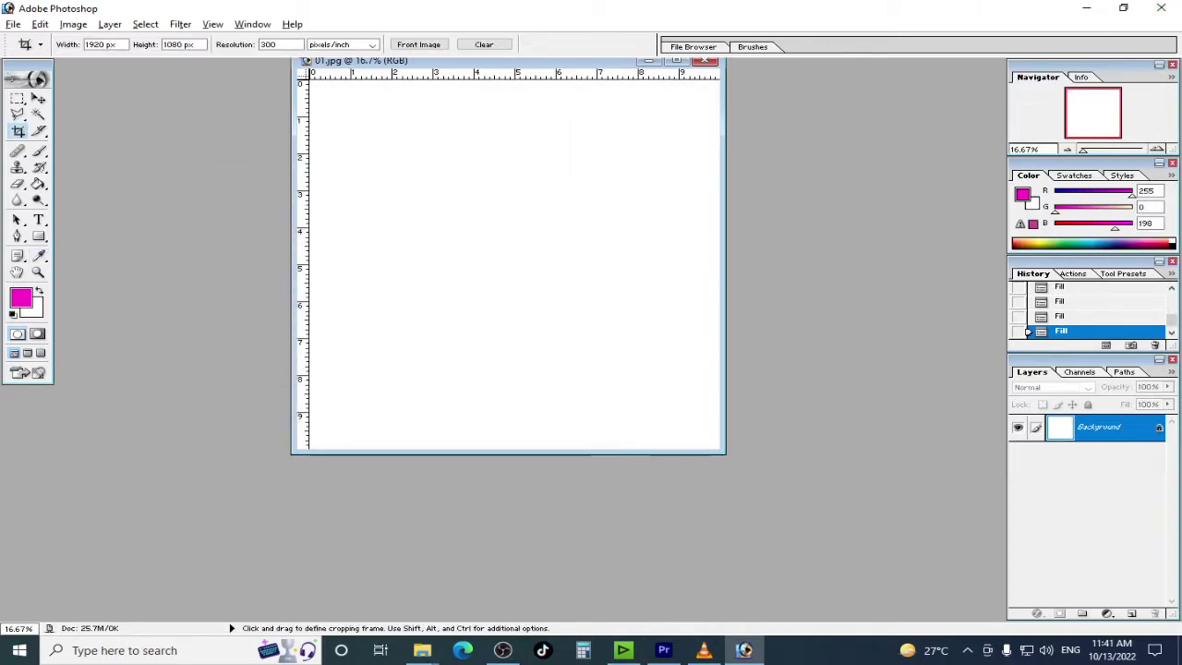
- Close Photoshop without saving 01.jpg, and move the 3-Way Color Correction dialog in EDIUS clear of the preview monitors
{"action": "left_click", "coordinate": [1161, 7]}
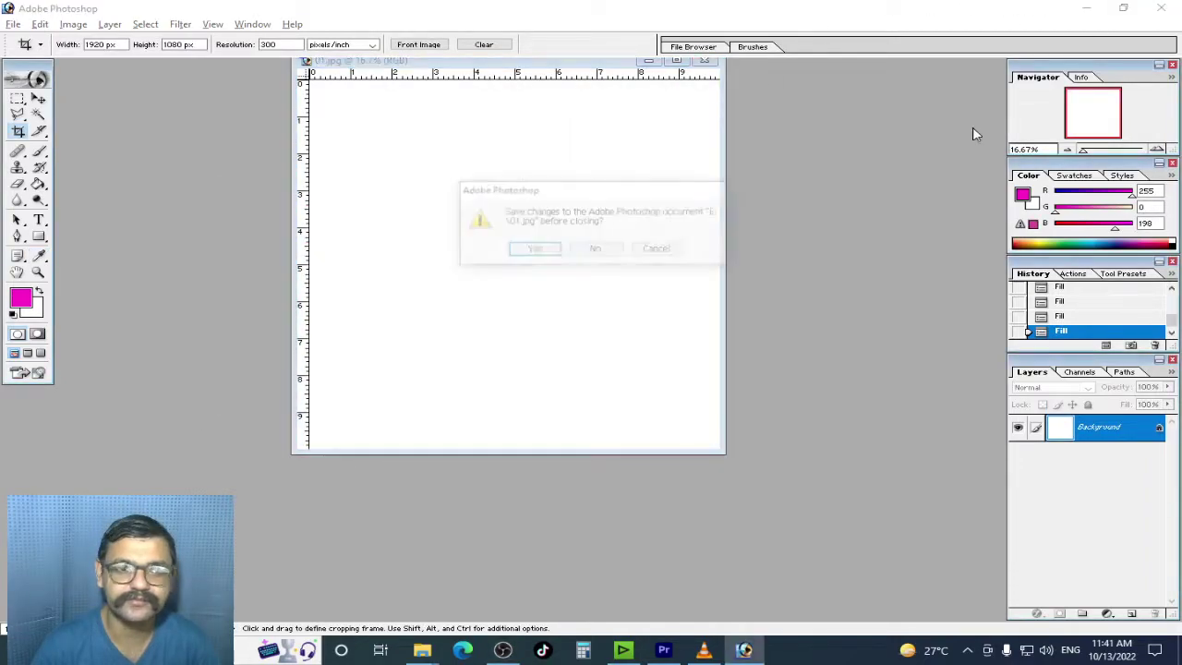
{"action": "left_click", "coordinate": [617, 249]}
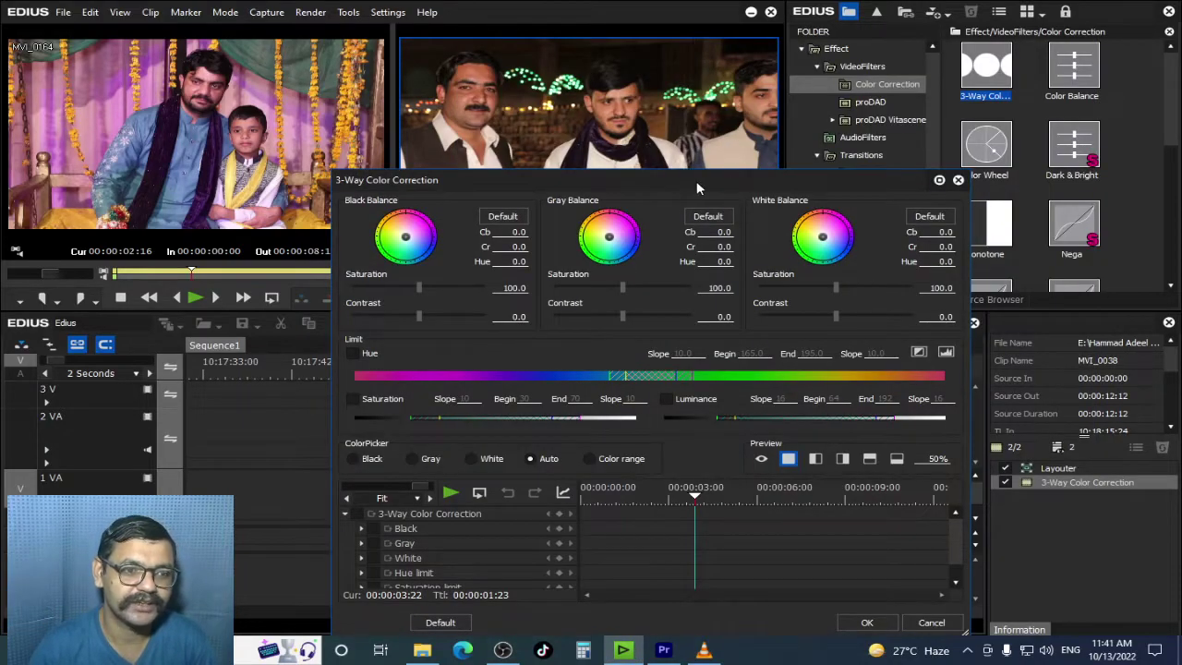
{"action": "left_click_drag", "start_coordinate": [697, 189], "coordinate": [902, 269]}
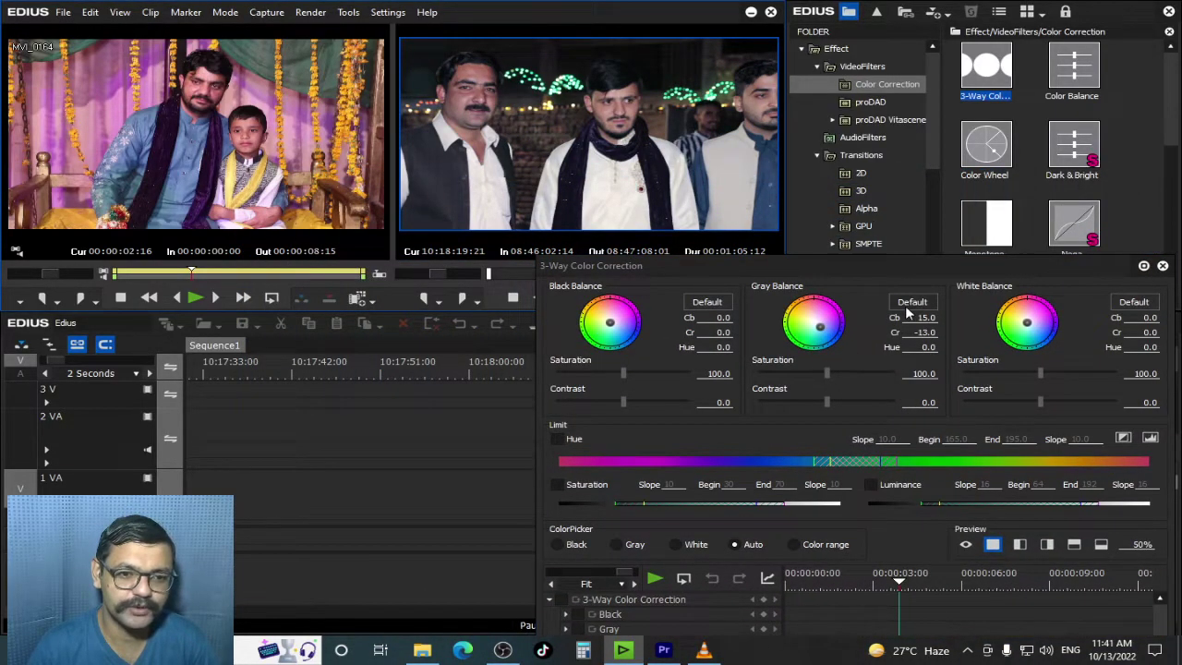
- Adjust the Gray Balance to Cb 9.5 and Cr -8.0, apply the filter, and check an earlier frame of the corrected clip
{"action": "left_click", "coordinate": [911, 308]}
{"action": "left_click_drag", "start_coordinate": [837, 329], "coordinate": [814, 323]}
{"action": "left_click", "coordinate": [911, 302]}
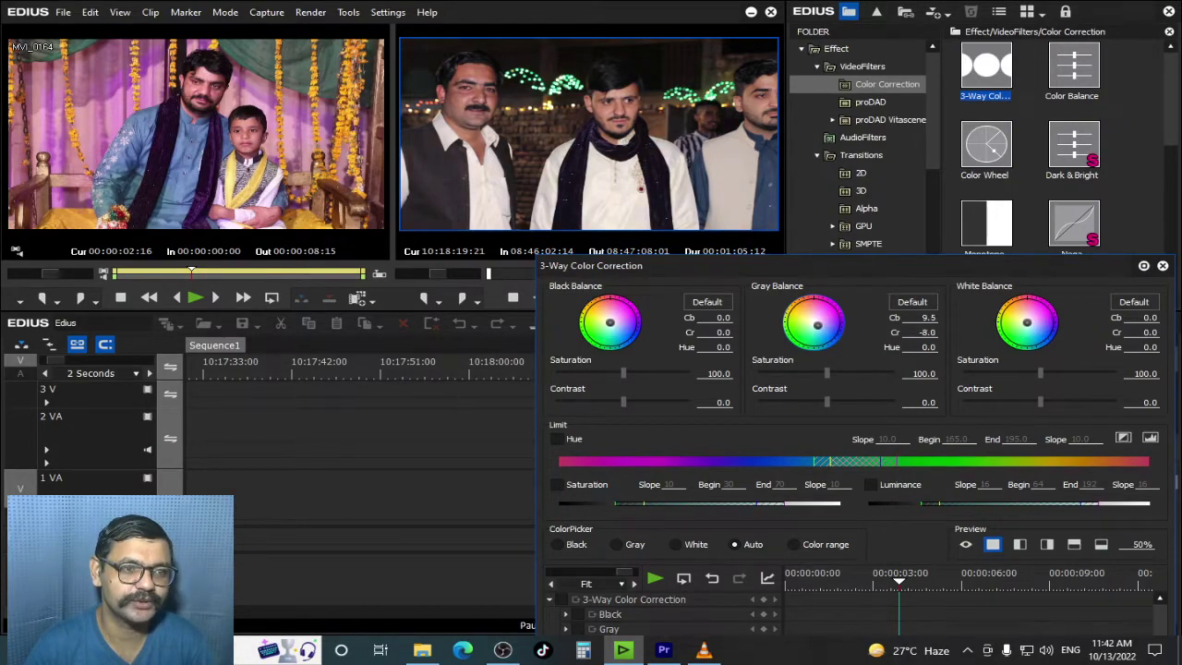
{"action": "left_click_drag", "start_coordinate": [949, 259], "coordinate": [619, 30]}
{"action": "left_click", "coordinate": [802, 593]}
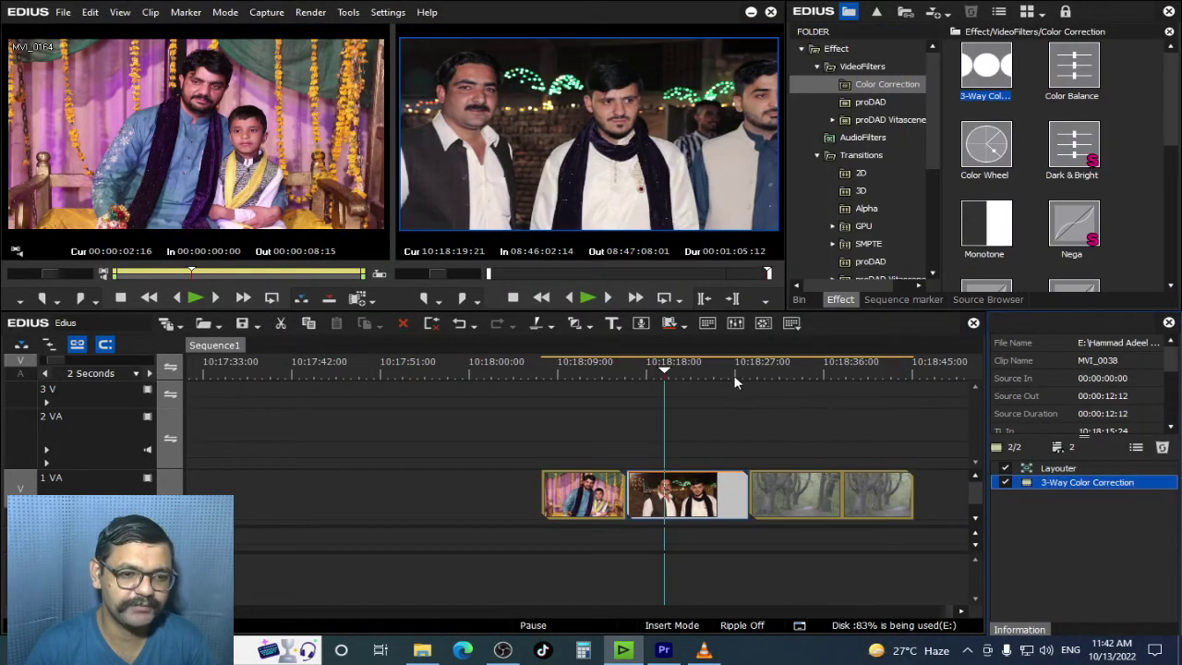
{"action": "left_click", "coordinate": [657, 369]}
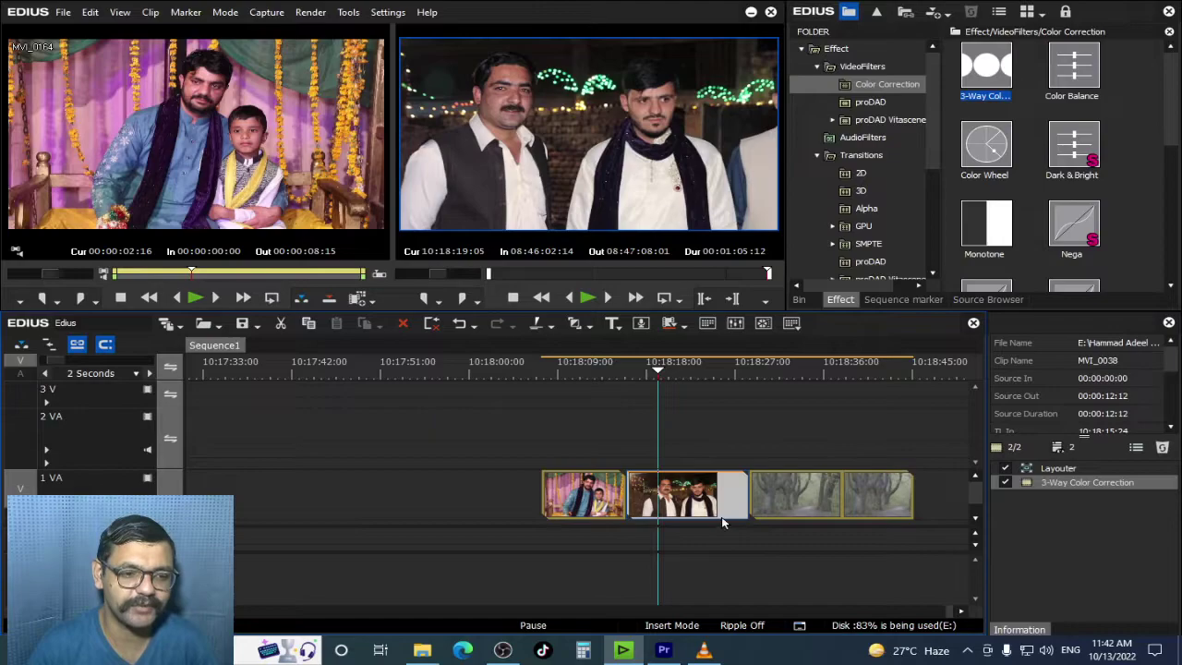
- Place an unfiltered copy of clip MVI_0038 on track 2 VA directly above the color-corrected clip and park the playhead within it
{"action": "key", "text": "space"}
{"action": "scroll", "coordinate": [718, 518], "scroll_direction": "up", "scroll_amount": 4}
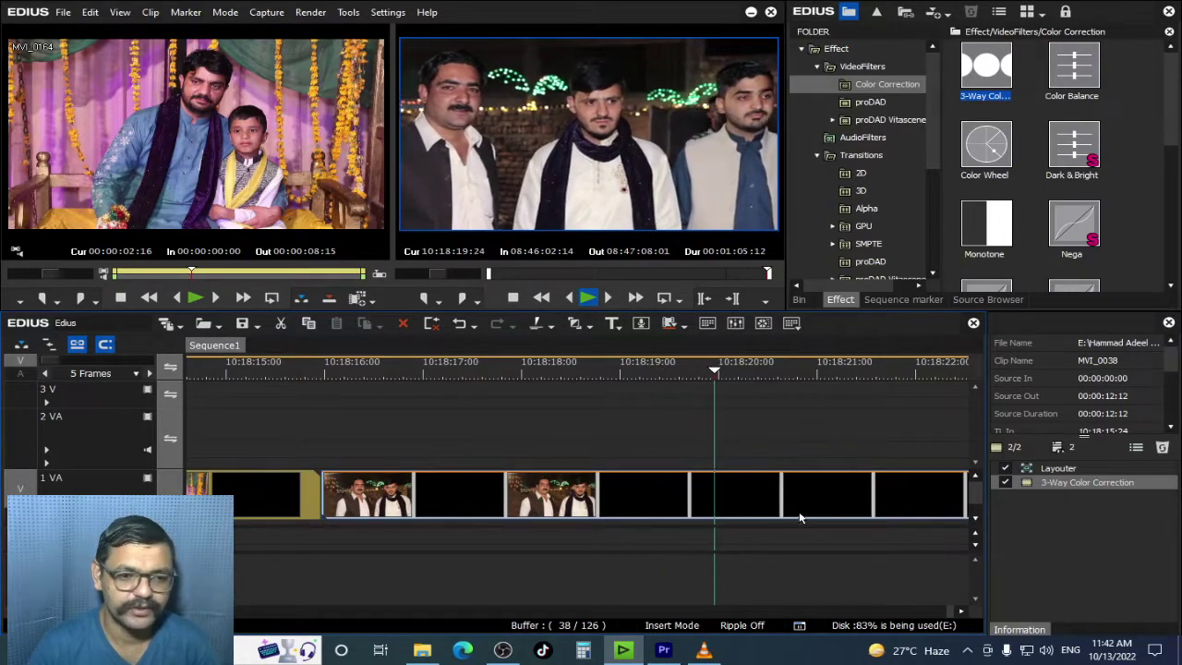
{"action": "double_click", "coordinate": [766, 503]}
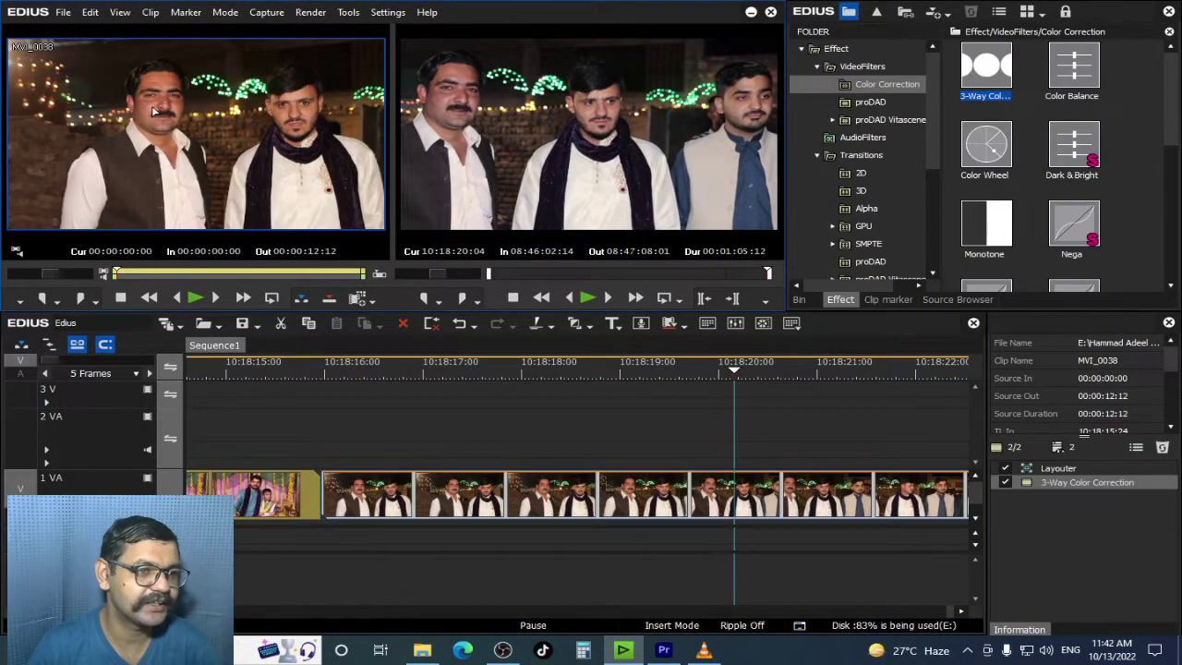
{"action": "left_click_drag", "start_coordinate": [156, 111], "coordinate": [602, 423]}
{"action": "left_click", "coordinate": [635, 367]}
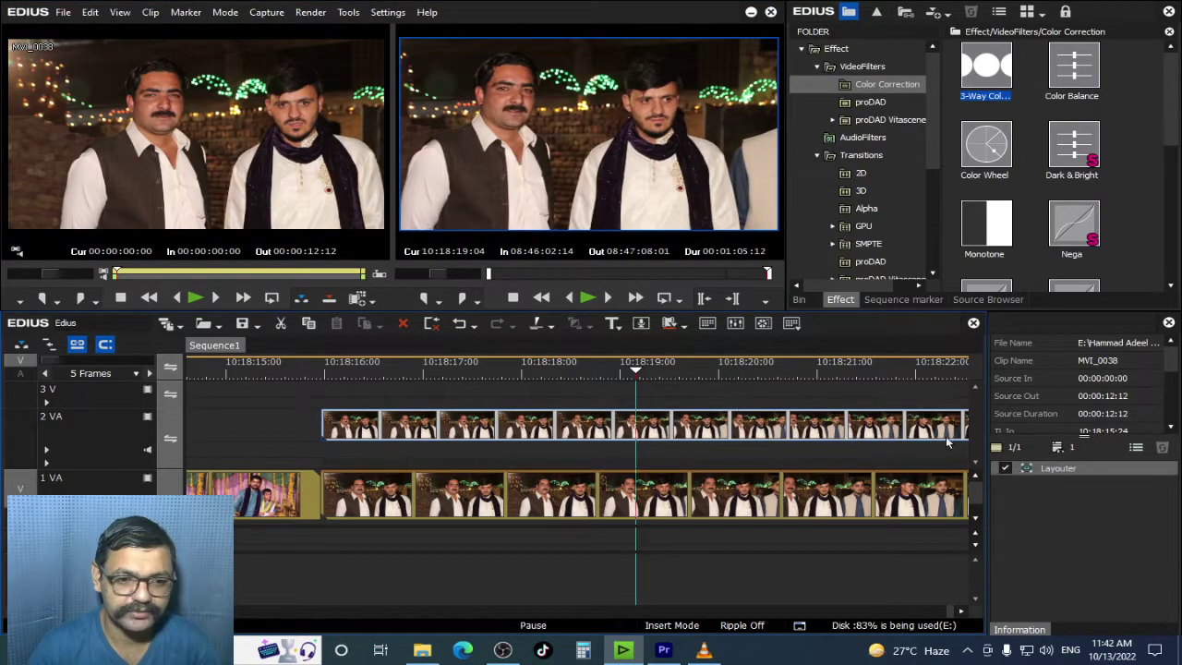
- Crop the upper copy 50% from the right in the Layouter, compare it full screen with the corrected clip, and delete the copy
{"action": "double_click", "coordinate": [1048, 465]}
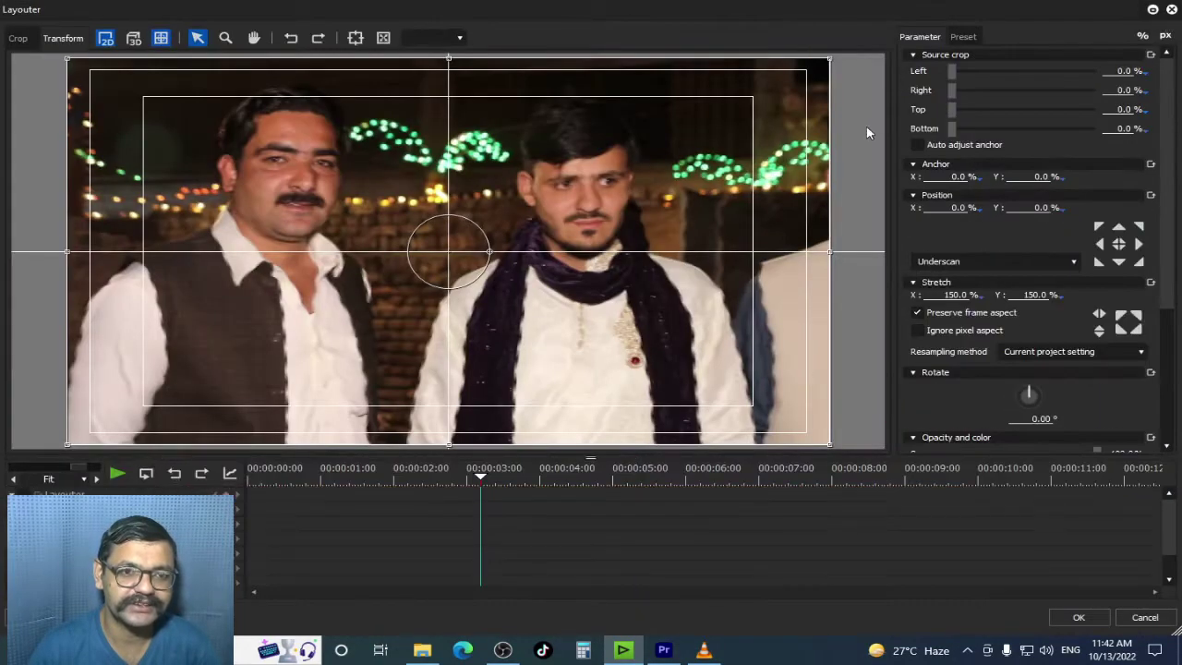
{"action": "left_click_drag", "start_coordinate": [951, 89], "coordinate": [1024, 101]}
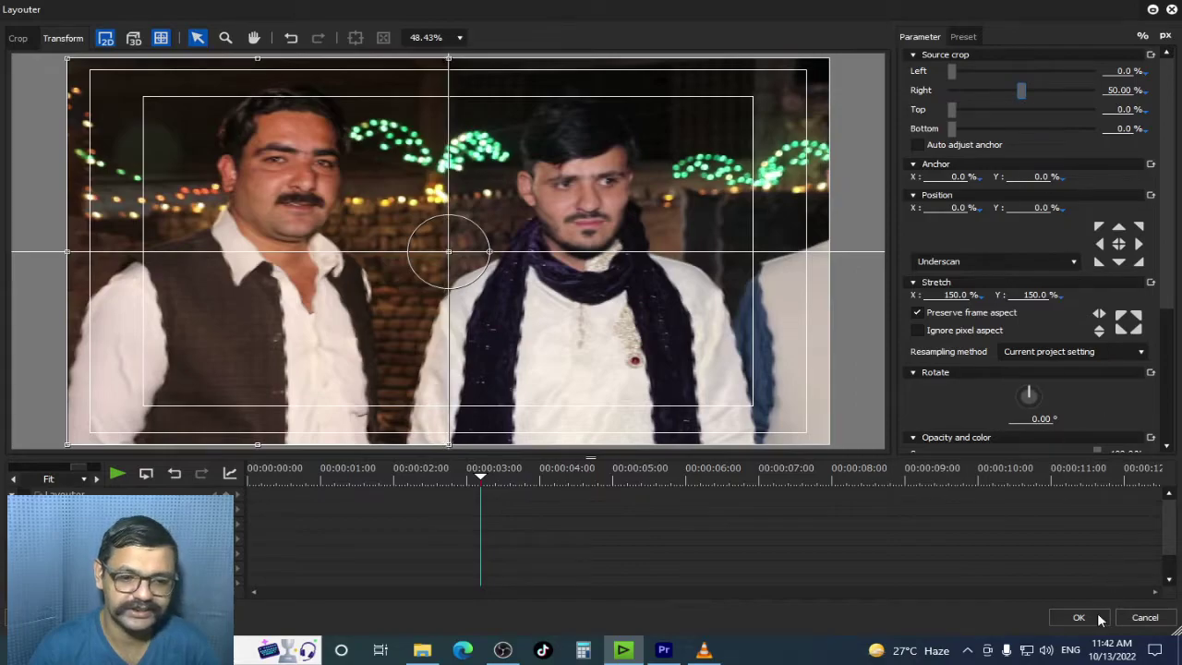
{"action": "left_click", "coordinate": [1099, 615]}
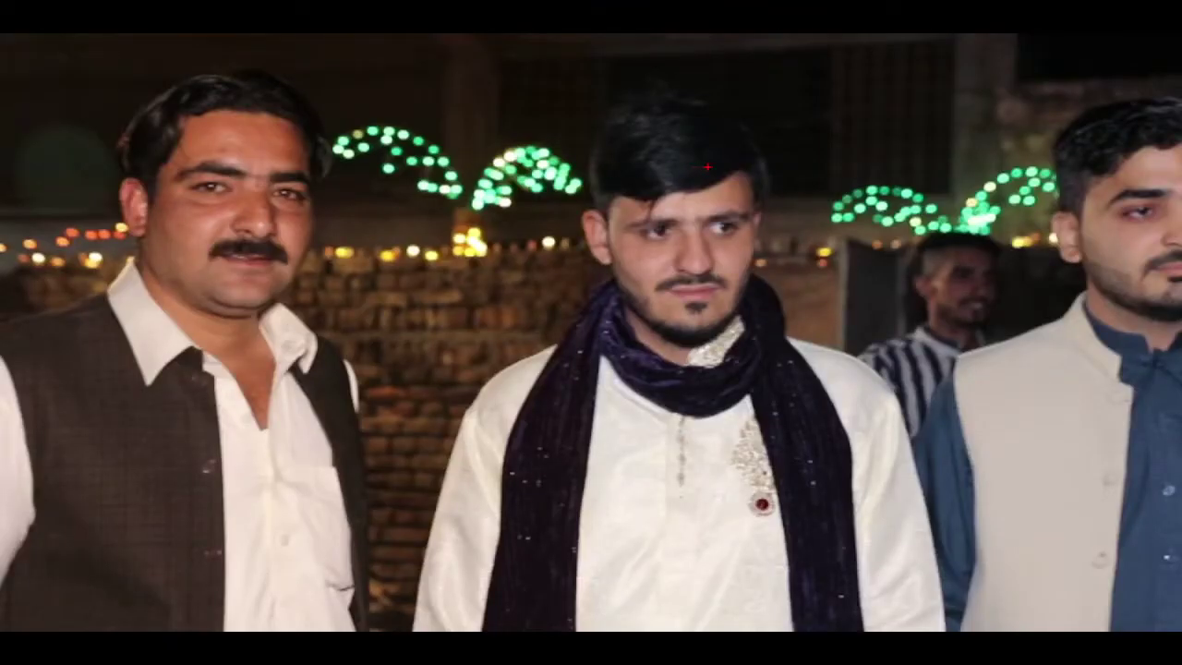
{"action": "left_click_drag", "start_coordinate": [546, 48], "coordinate": [1180, 601]}
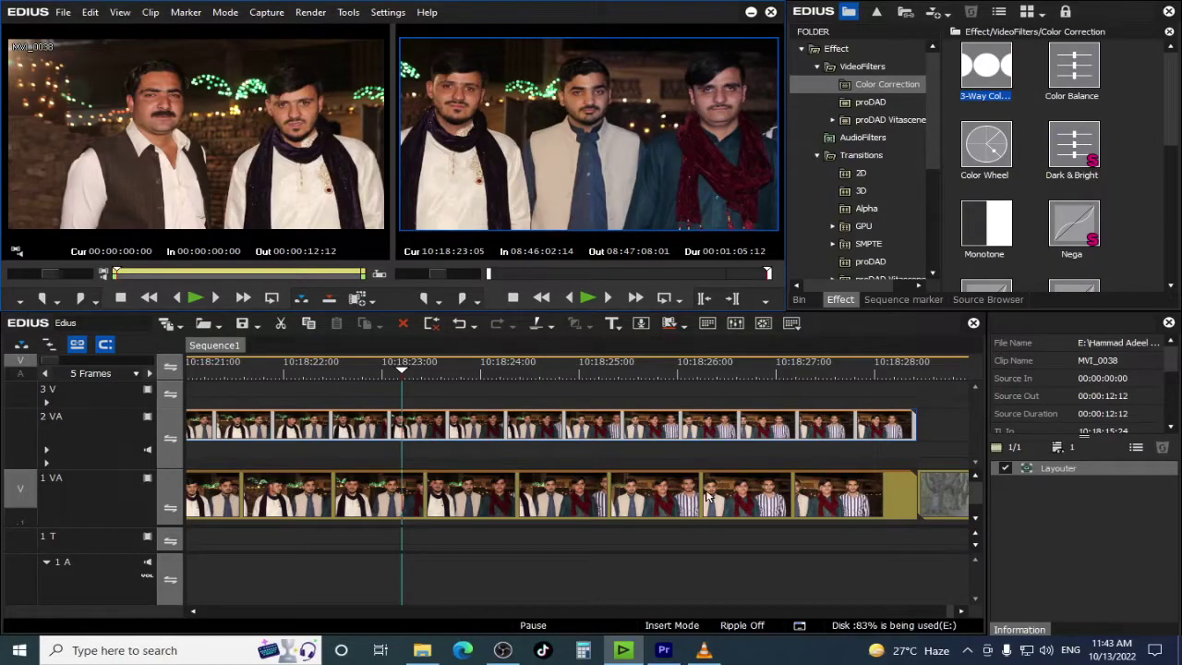
{"action": "key", "text": "Delete"}
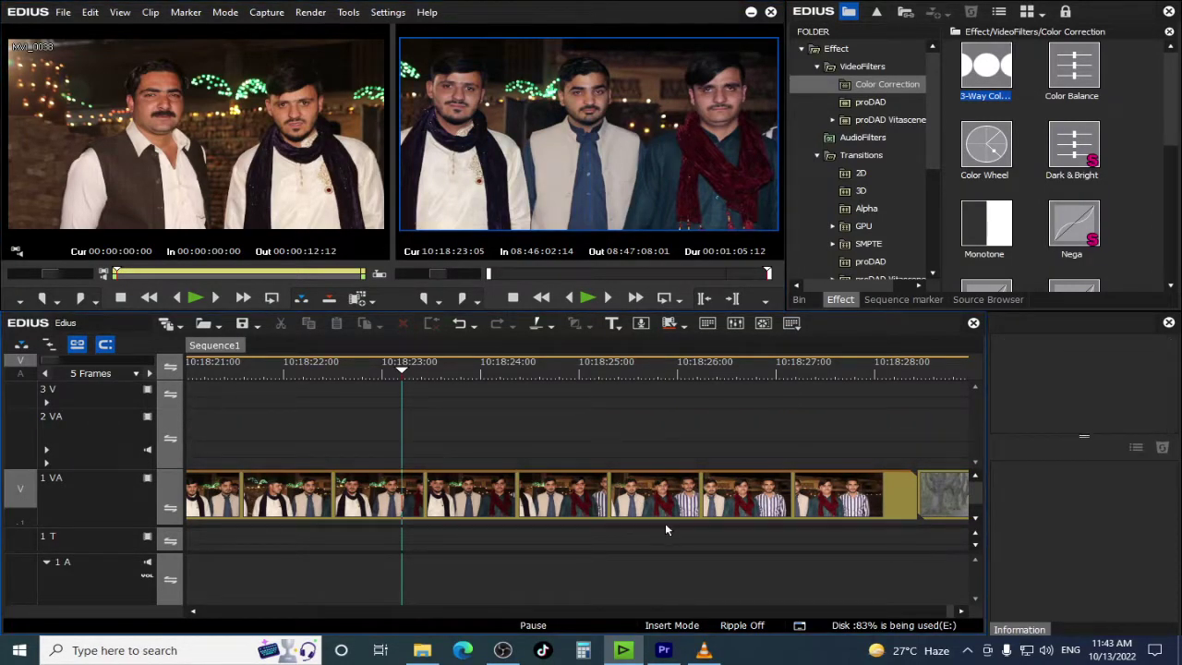
- Reopen the clip's 3-Way Color Correction and go through its preview modes: whole screen, left half, right half, upper half and lower half
{"action": "left_click", "coordinate": [663, 508]}
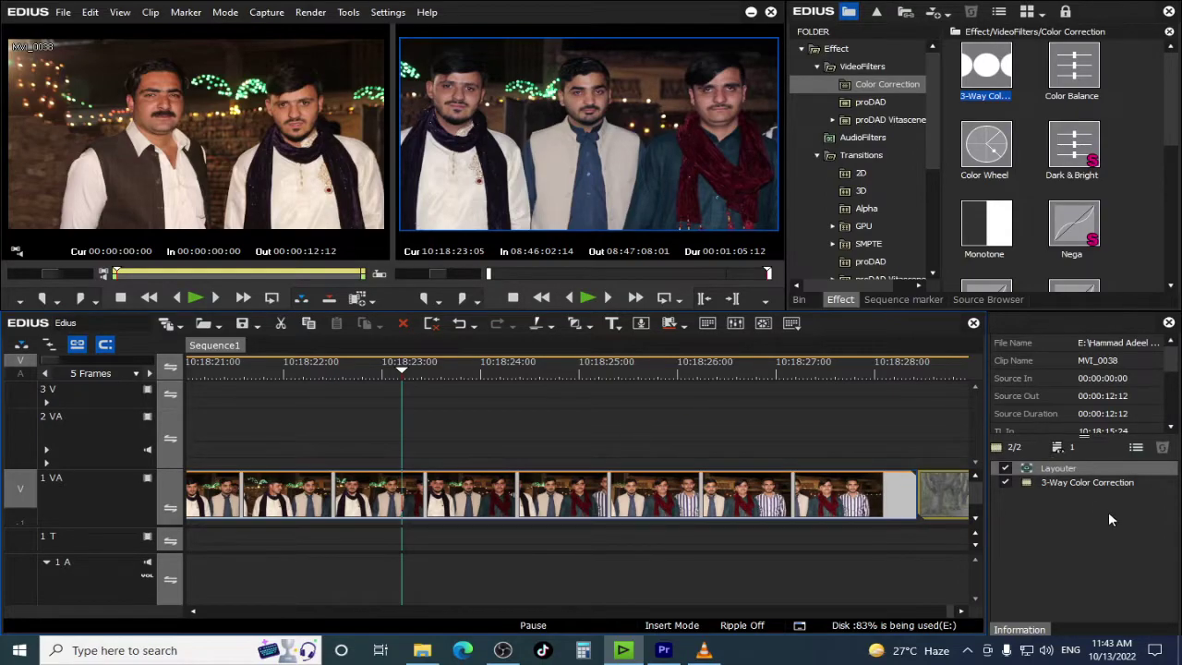
{"action": "double_click", "coordinate": [1049, 482]}
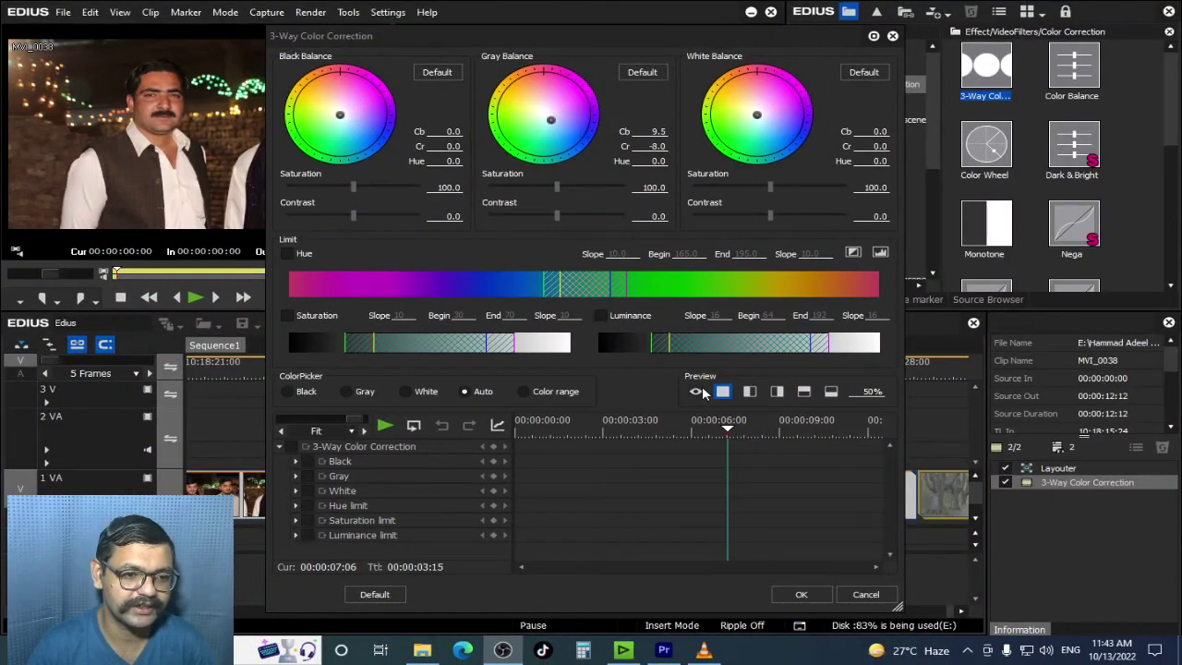
{"action": "left_click", "coordinate": [697, 392]}
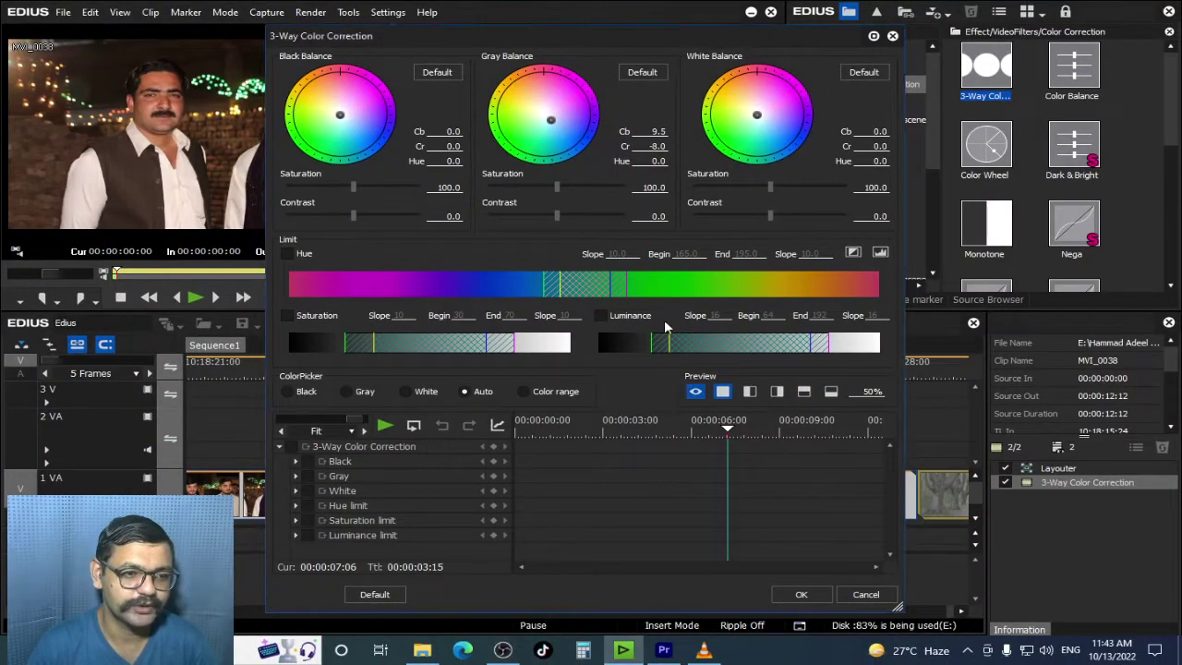
{"action": "left_click_drag", "start_coordinate": [736, 35], "coordinate": [294, 192]}
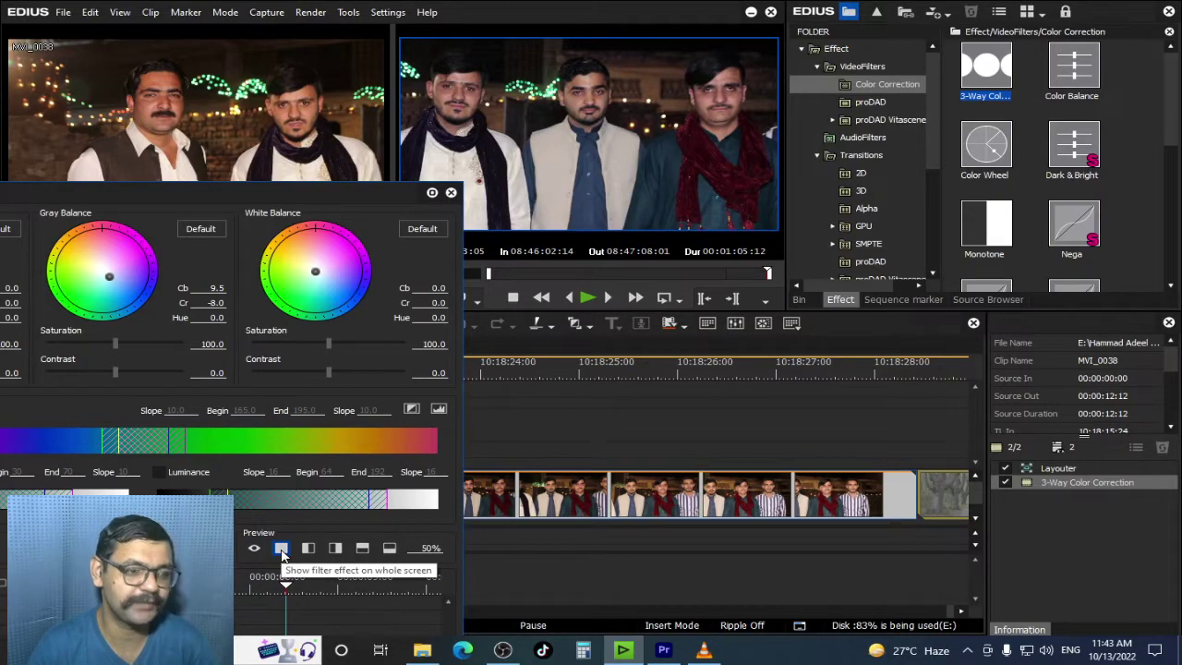
{"action": "left_click", "coordinate": [281, 549]}
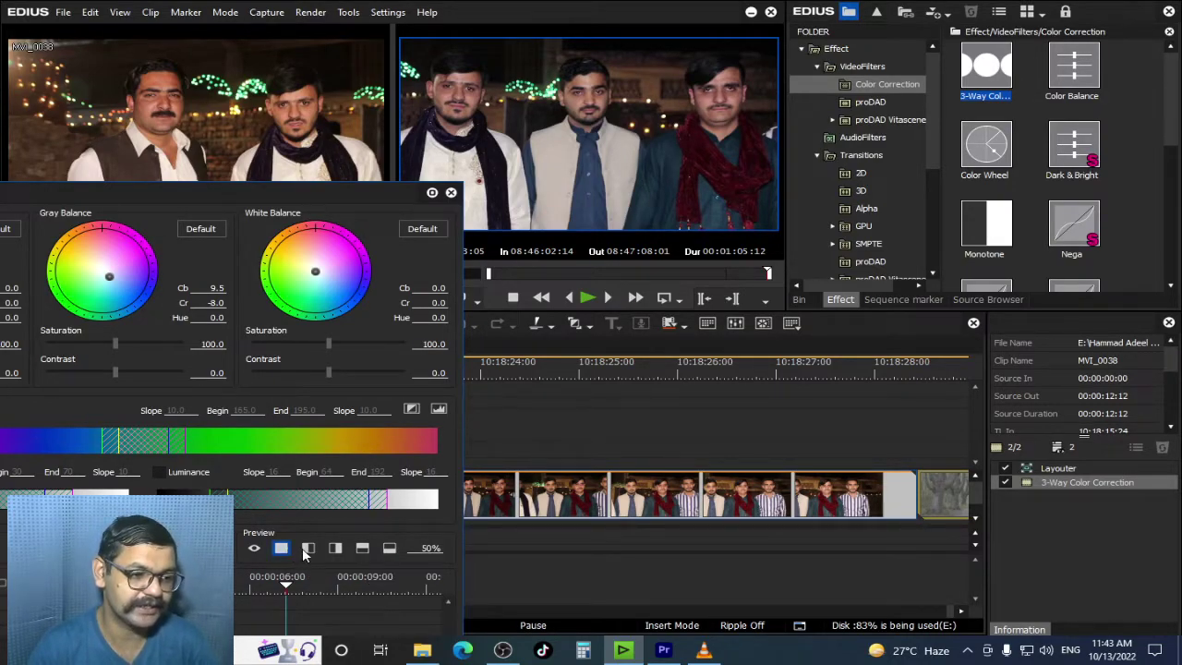
{"action": "left_click", "coordinate": [309, 548]}
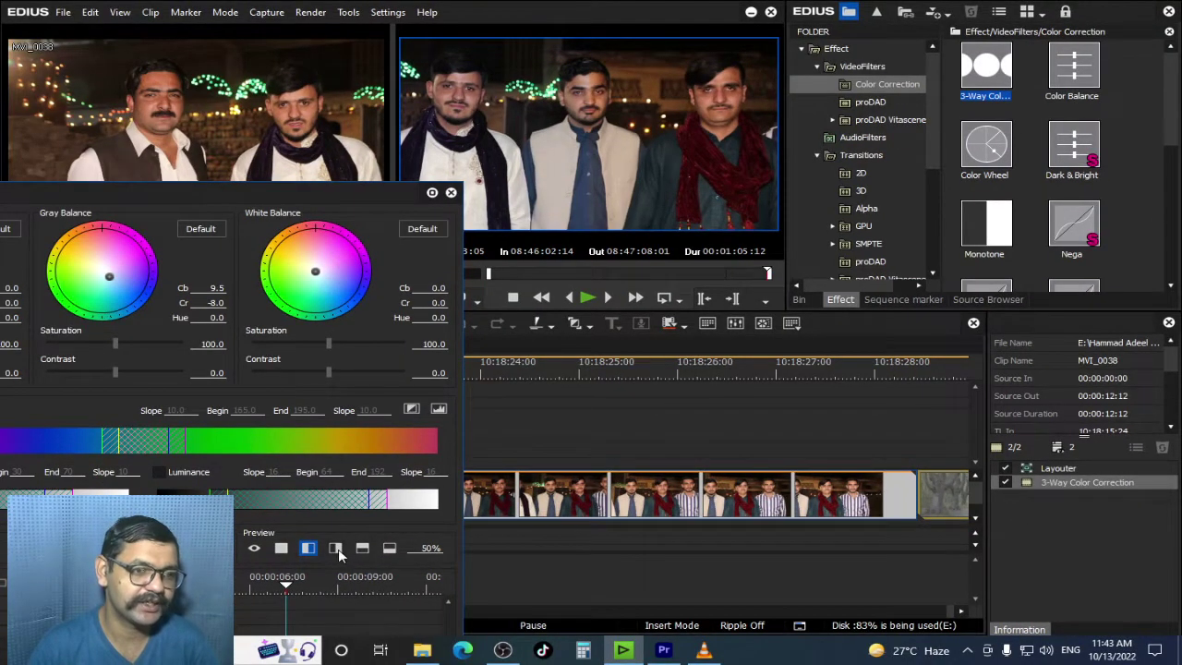
{"action": "left_click", "coordinate": [336, 549]}
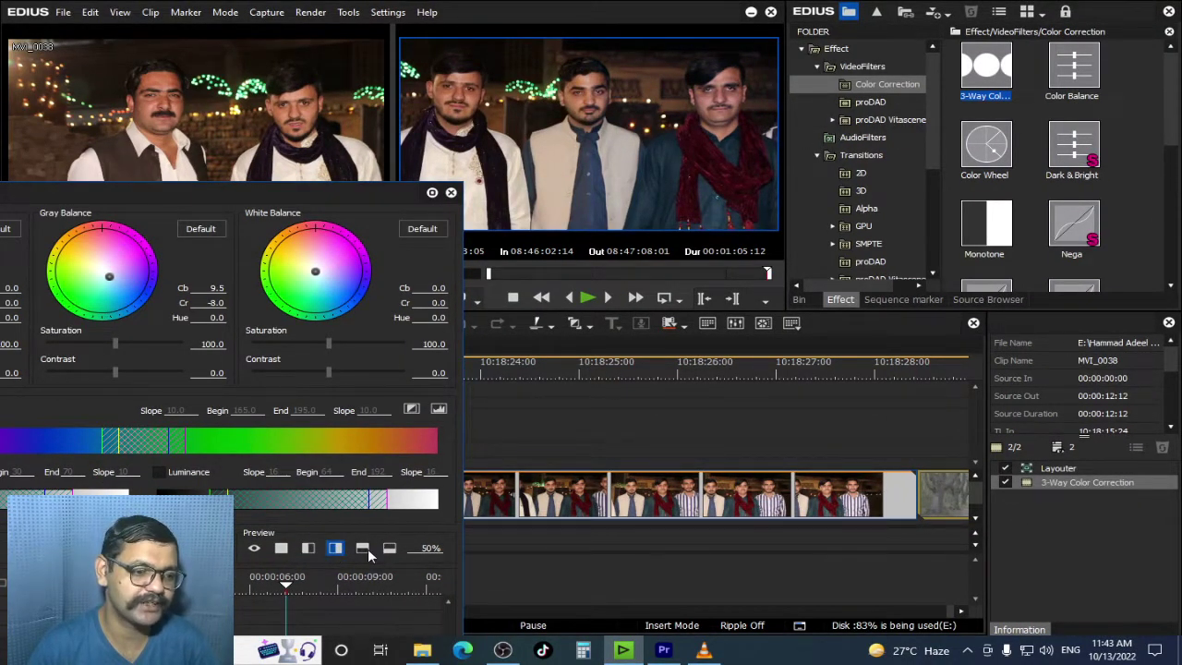
{"action": "left_click", "coordinate": [367, 548]}
{"action": "left_click", "coordinate": [390, 549]}
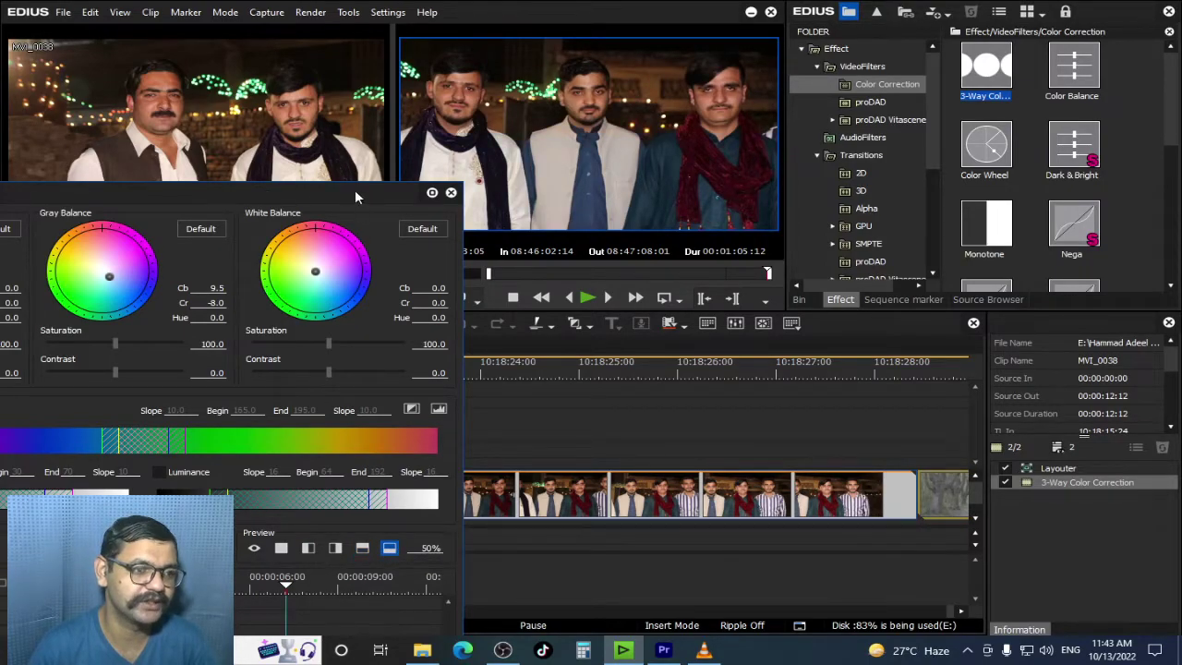
- With the filter previewed on the left half, try Gray Balance tints of Cb 39.2, Cr -24.5 and of Cb -16.7, Cr 10.7
{"action": "left_click_drag", "start_coordinate": [356, 197], "coordinate": [452, 114]}
{"action": "left_click", "coordinate": [379, 465]}
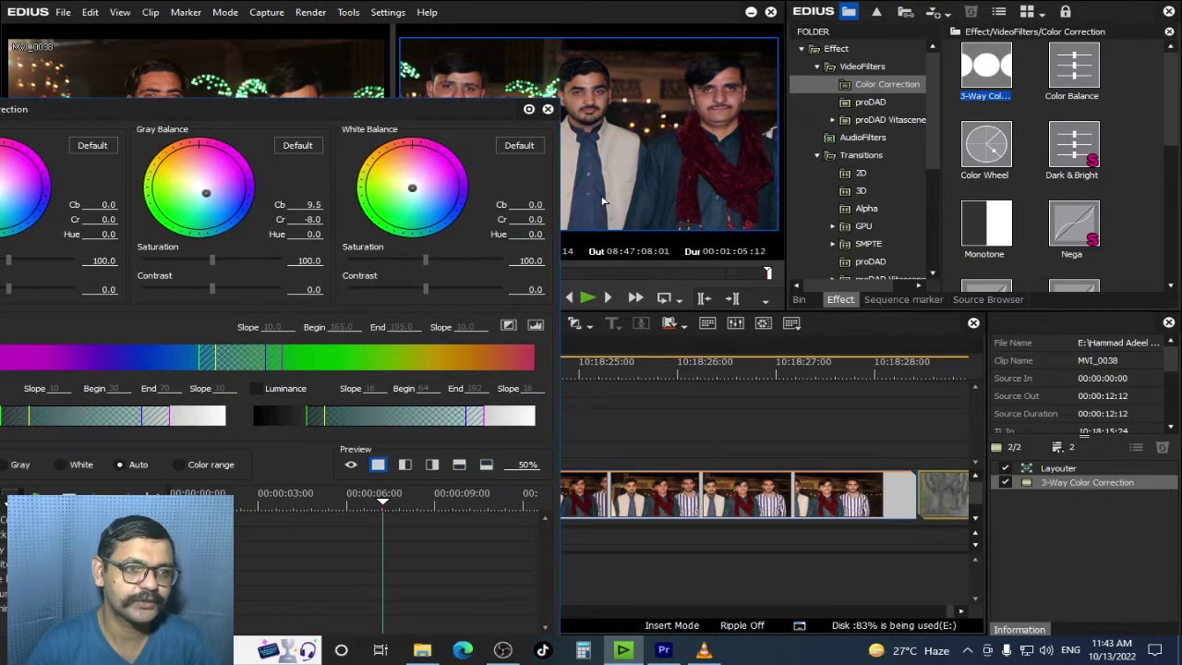
{"action": "left_click_drag", "start_coordinate": [420, 112], "coordinate": [284, 116]}
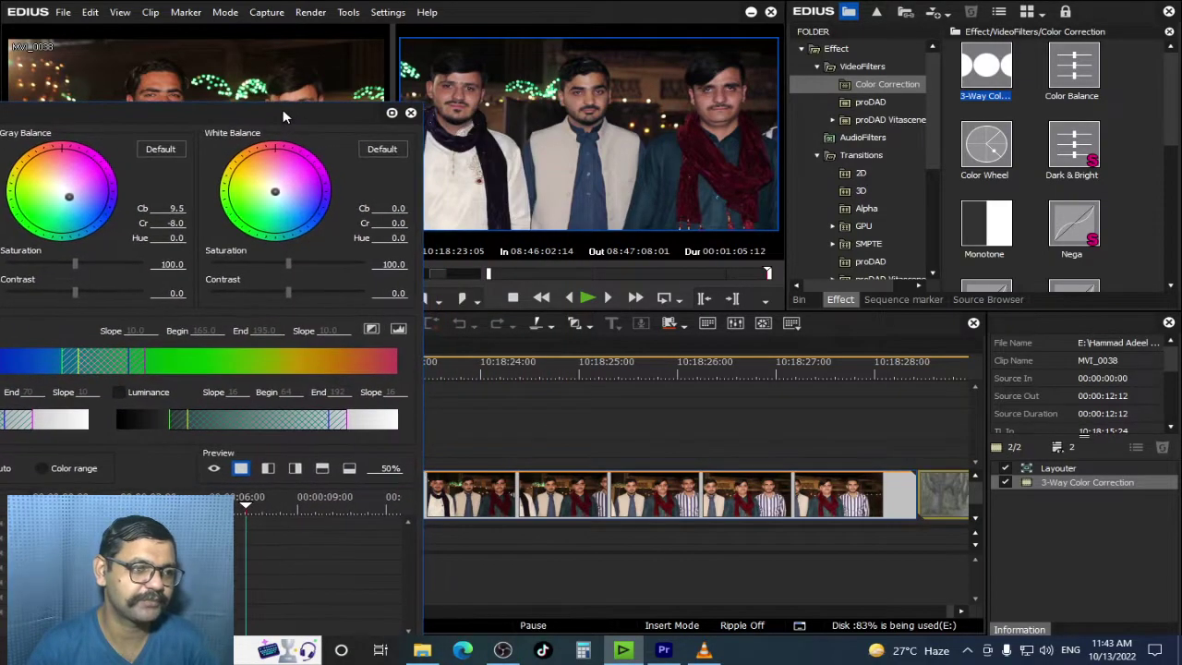
{"action": "left_click", "coordinate": [268, 468]}
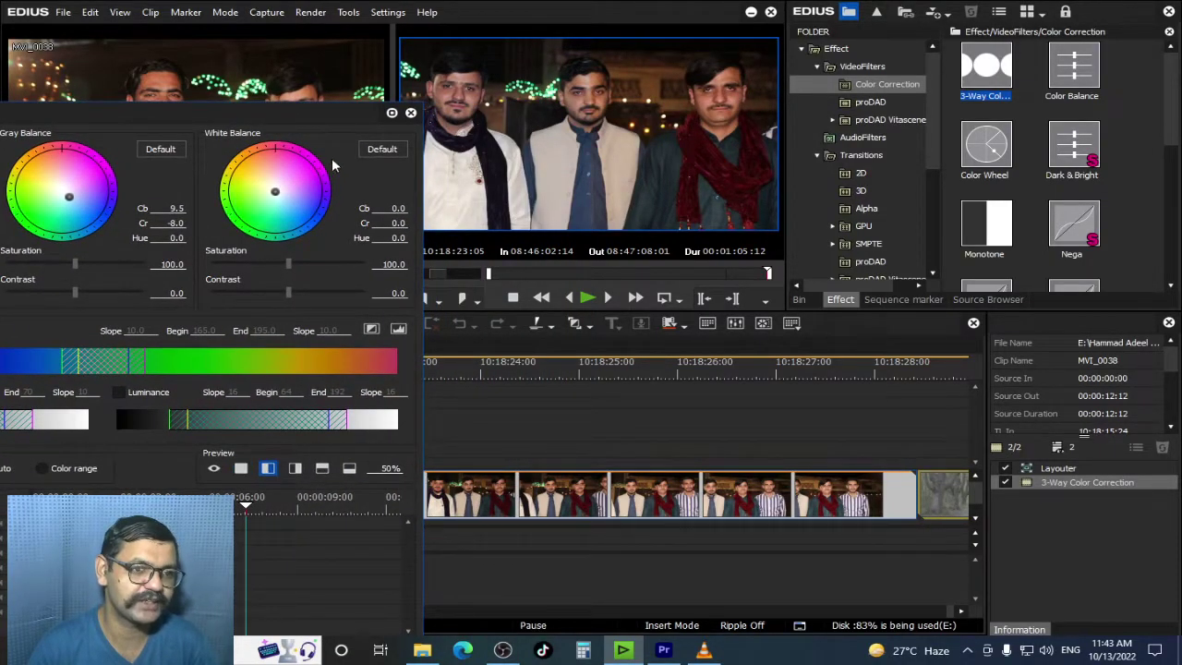
{"action": "left_click_drag", "start_coordinate": [66, 196], "coordinate": [82, 205]}
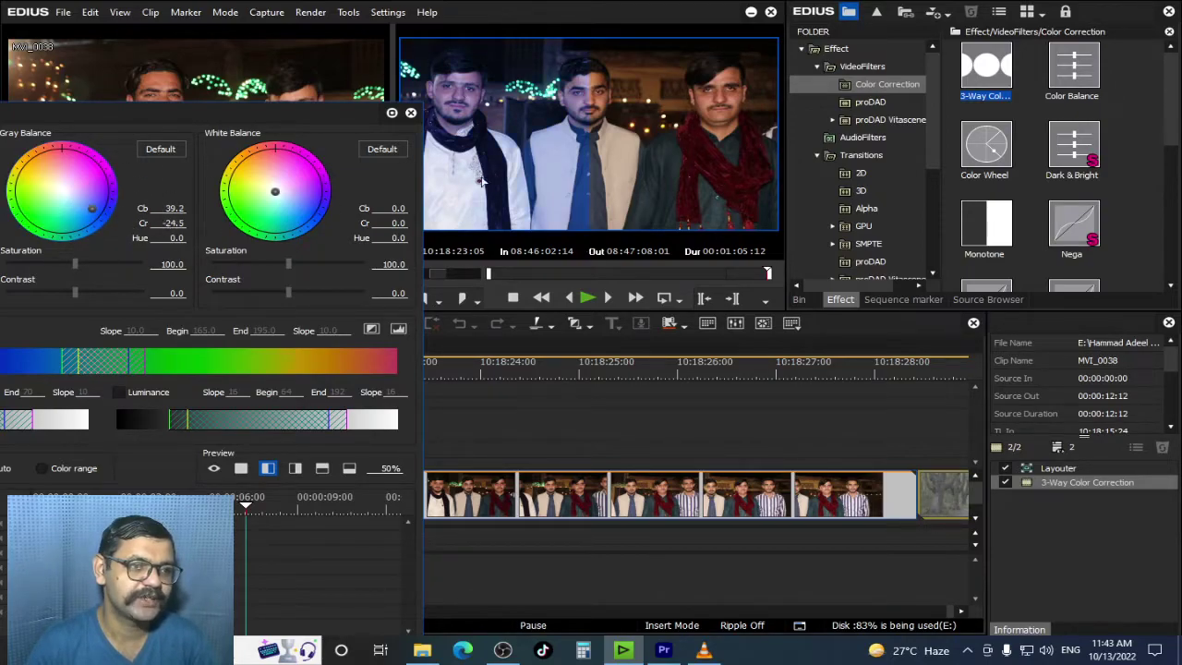
{"action": "left_click_drag", "start_coordinate": [82, 214], "coordinate": [98, 170]}
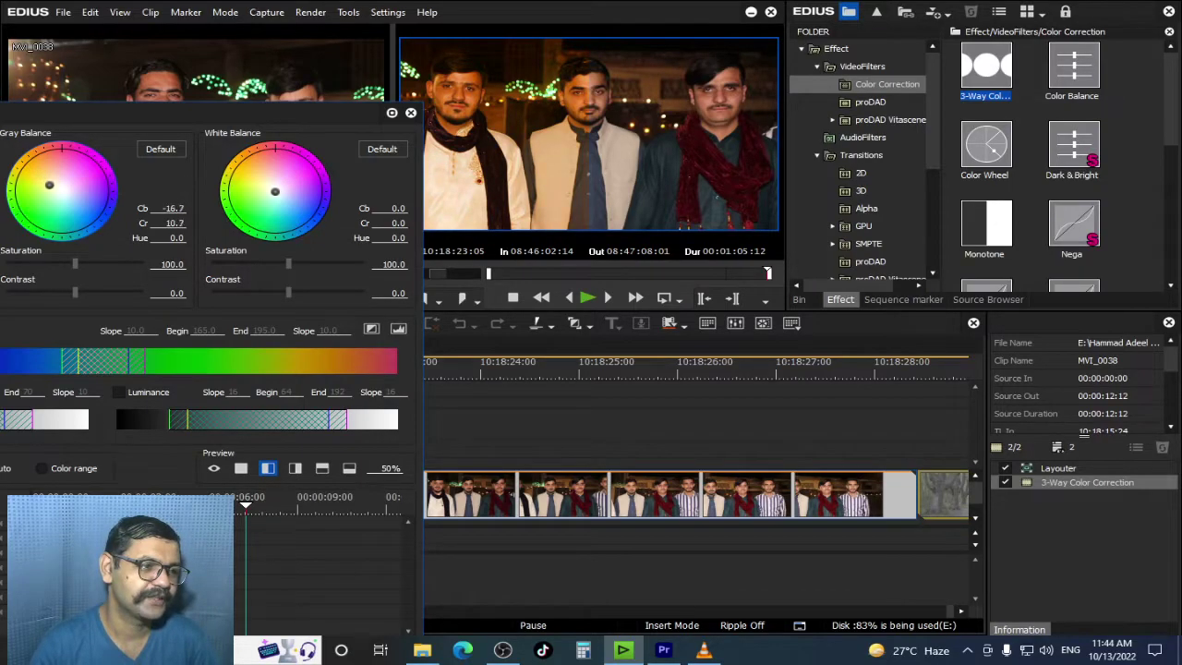
- Return the Gray Balance to nearly neutral at Cb 0.5, Cr -0.7 and preview the filter on the whole screen
{"action": "left_click", "coordinate": [160, 149]}
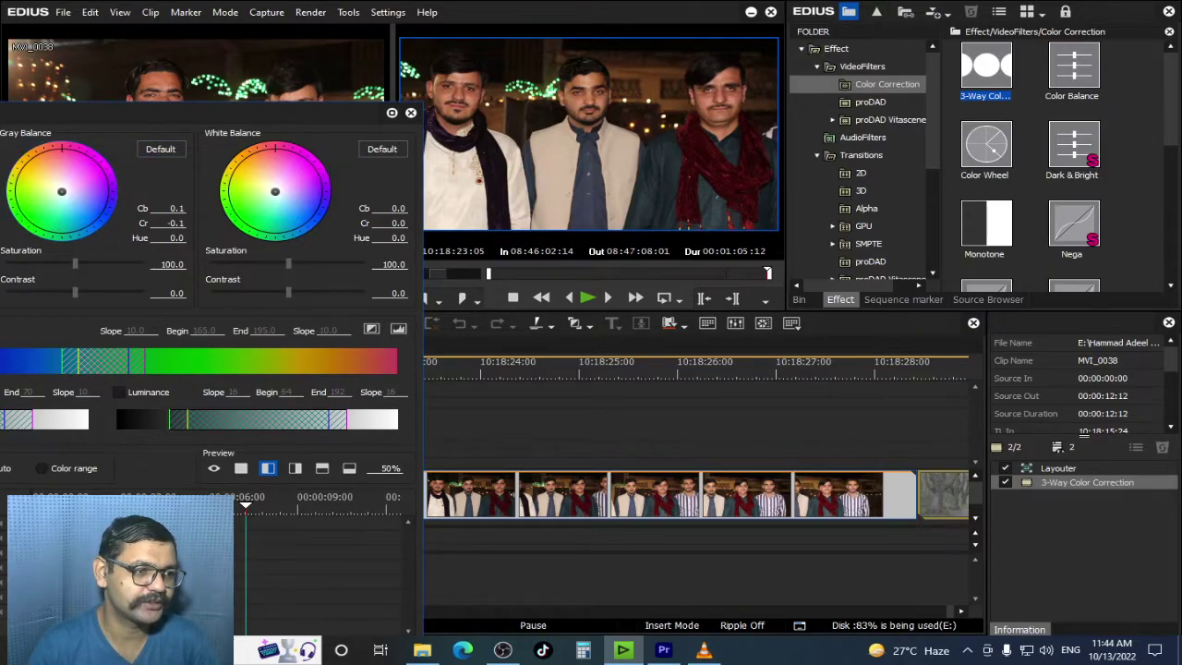
{"action": "left_click_drag", "start_coordinate": [185, 104], "coordinate": [697, 147]}
{"action": "left_click", "coordinate": [760, 510]}
{"action": "left_click_drag", "start_coordinate": [642, 159], "coordinate": [569, 251]}
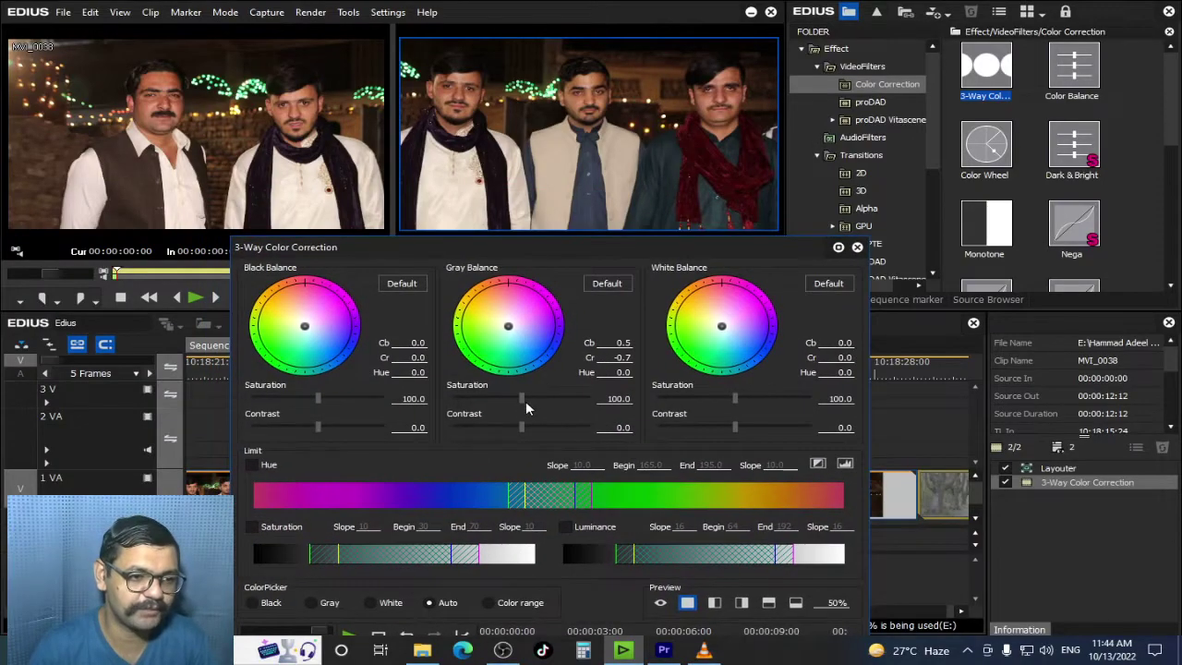
- Set the Gray Balance saturation to 88.2 and its contrast to -2.1, and apply the filter settings
{"action": "left_click_drag", "start_coordinate": [521, 402], "coordinate": [514, 403]}
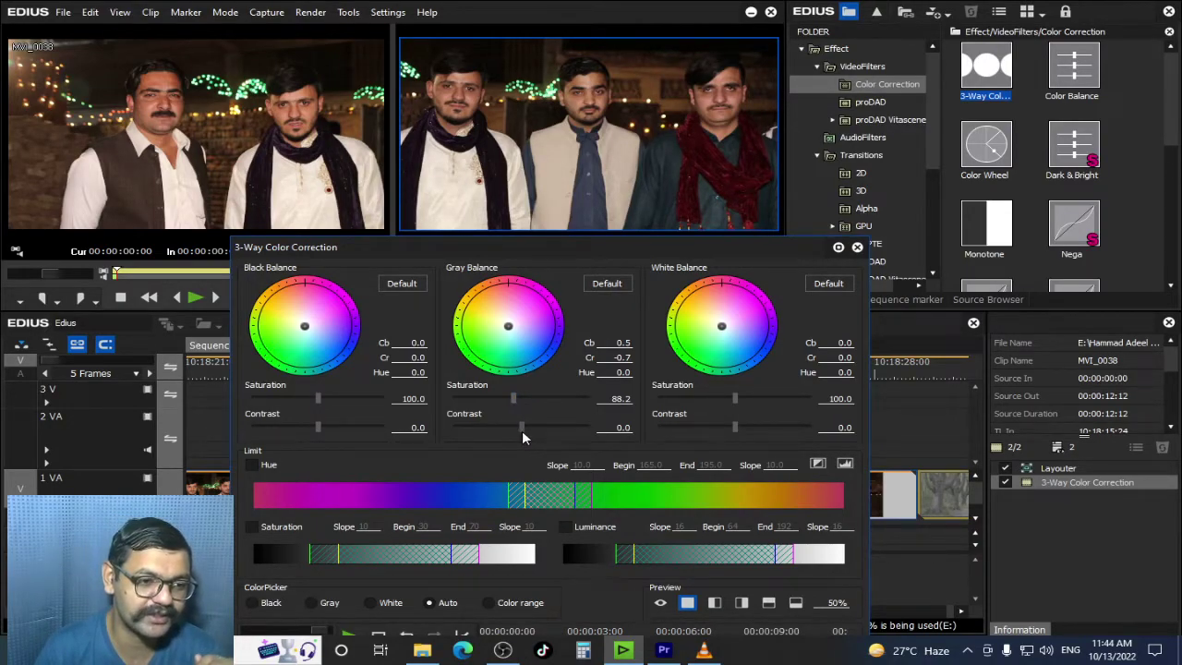
{"action": "left_click_drag", "start_coordinate": [562, 432], "coordinate": [510, 446]}
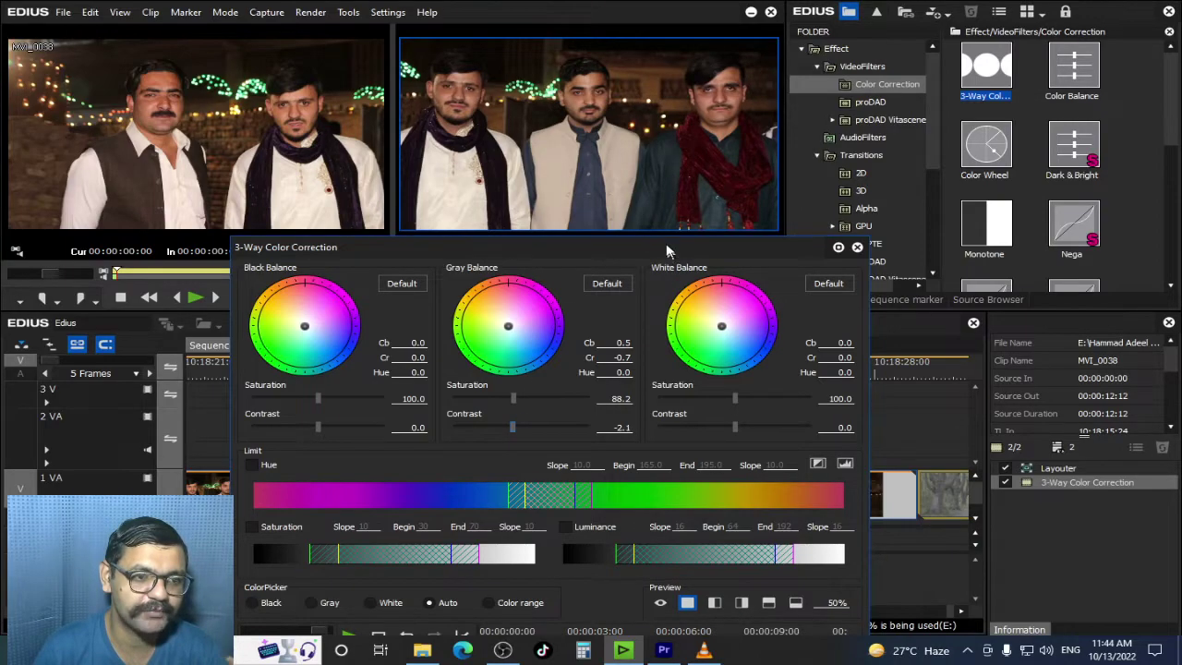
{"action": "left_click_drag", "start_coordinate": [666, 248], "coordinate": [639, 78]}
{"action": "left_click", "coordinate": [736, 636]}
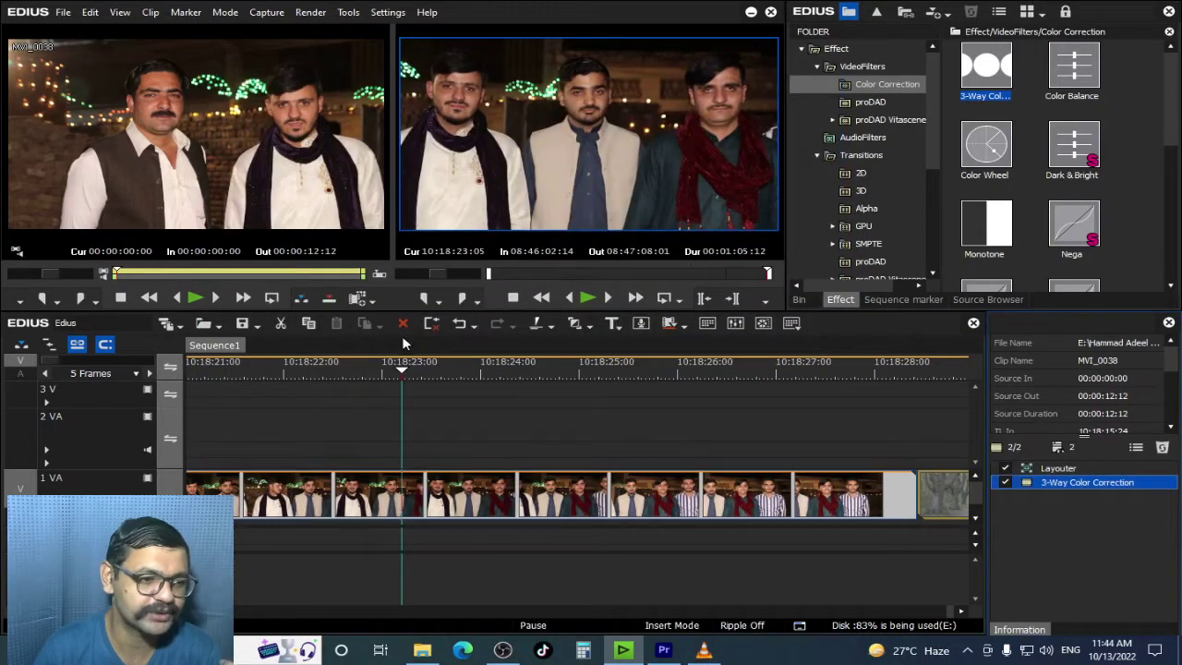
- Move the playhead to the first clip, MVI_0164, and apply the 3-Way Color Correction filter to it
{"action": "scroll", "coordinate": [653, 389], "scroll_direction": "down", "scroll_amount": 2}
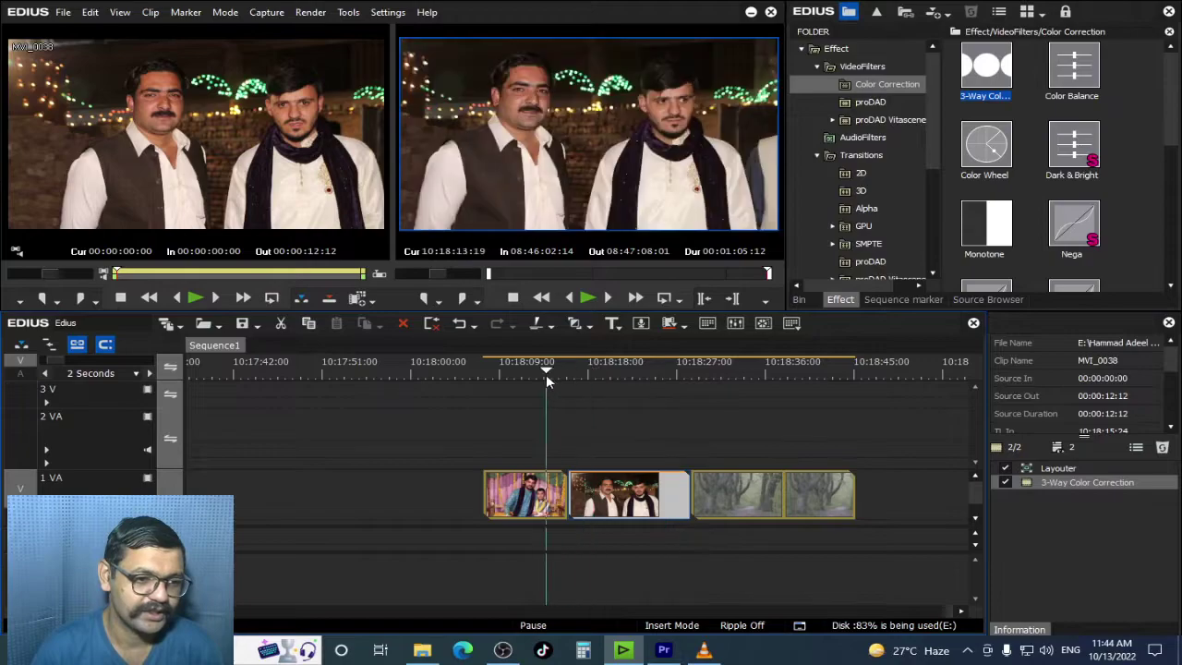
{"action": "left_click", "coordinate": [552, 495]}
{"action": "scroll", "coordinate": [552, 496], "scroll_direction": "up", "scroll_amount": 2}
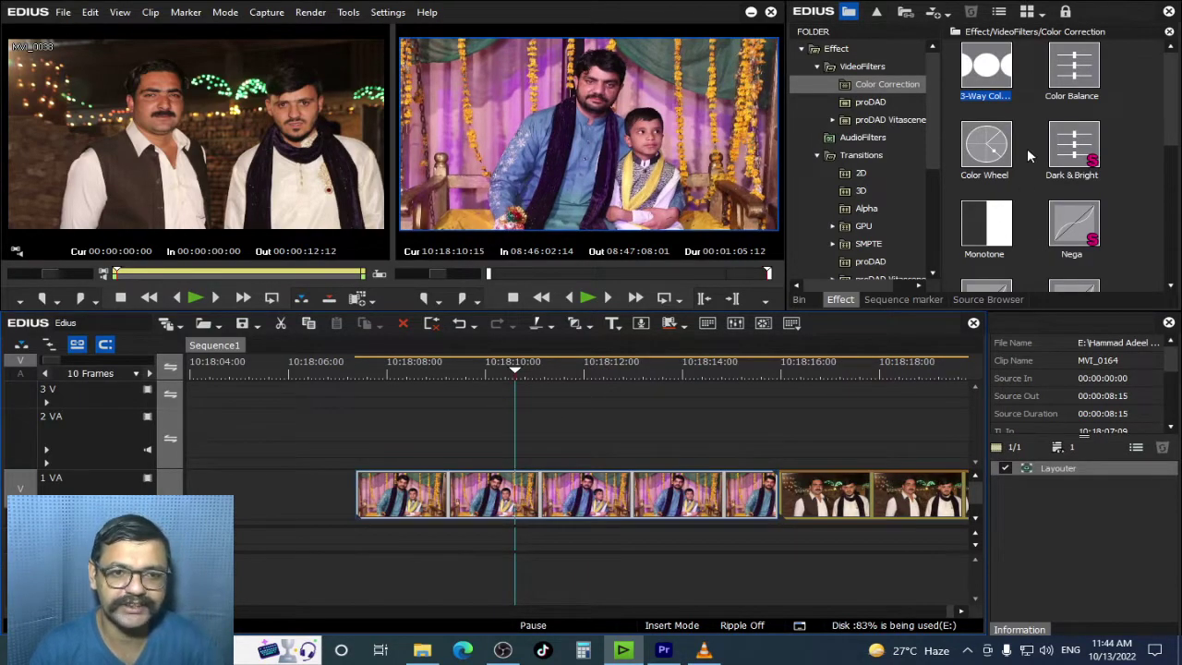
{"action": "left_click", "coordinate": [413, 506]}
{"action": "left_click", "coordinate": [521, 503]}
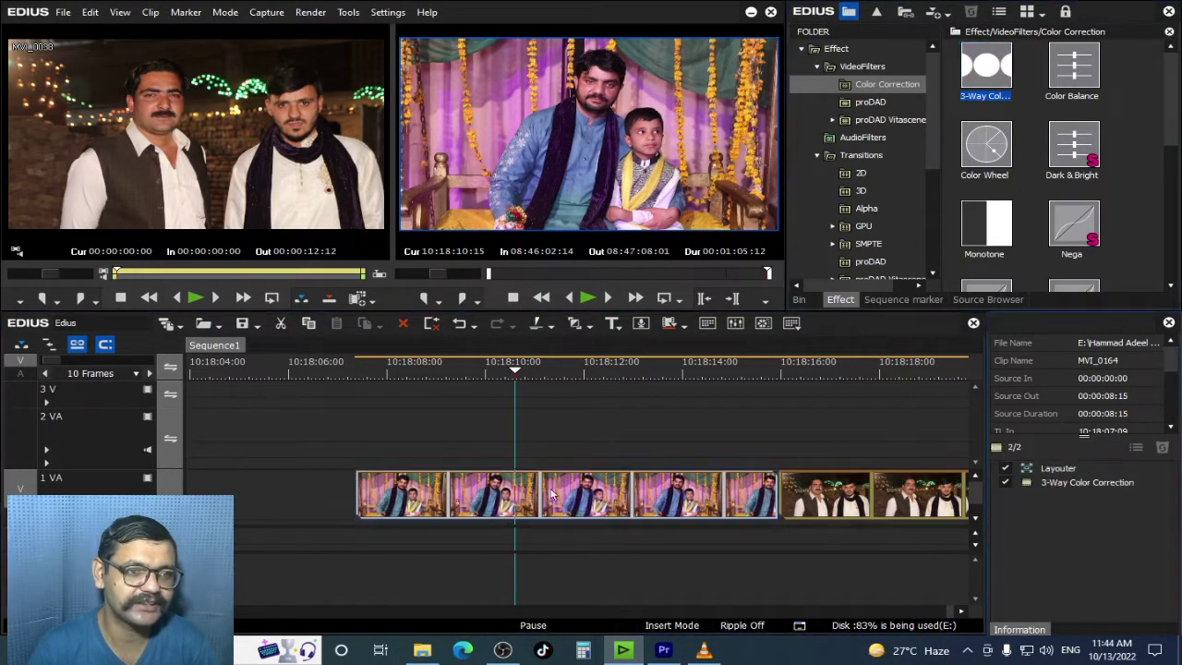
- In MVI_0164's 3-Way Color Correction, preview the filter on the left half and set the Gray Balance to Cb -5.9, Cr -10.2
{"action": "double_click", "coordinate": [1075, 484]}
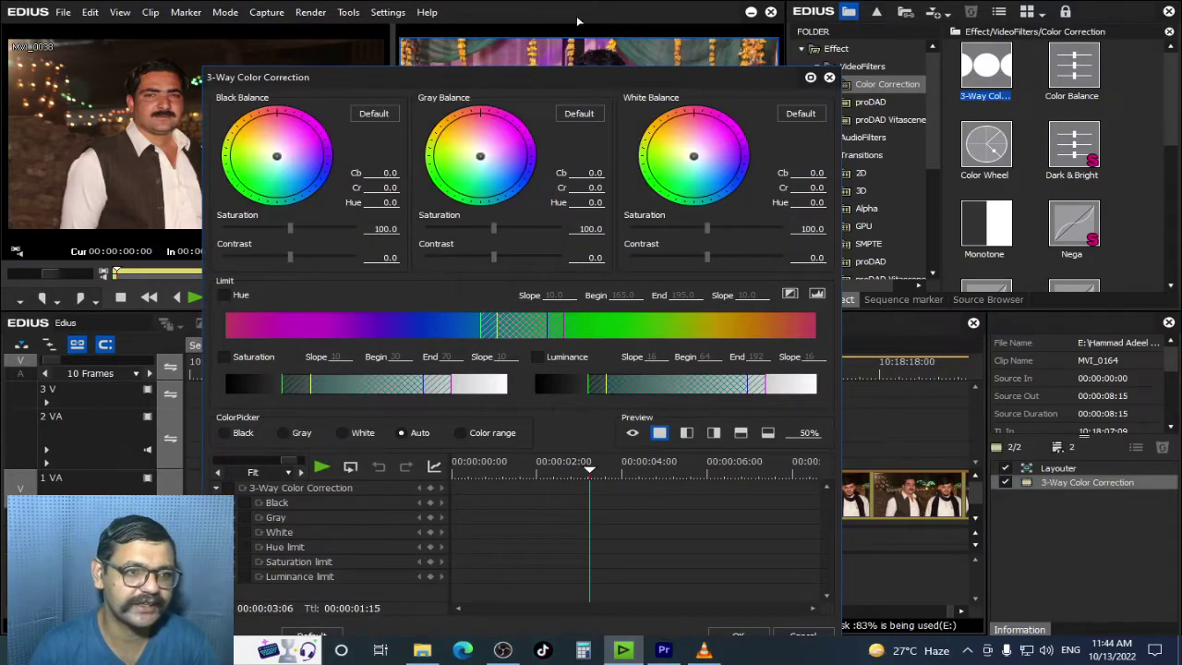
{"action": "left_click_drag", "start_coordinate": [573, 80], "coordinate": [815, 238]}
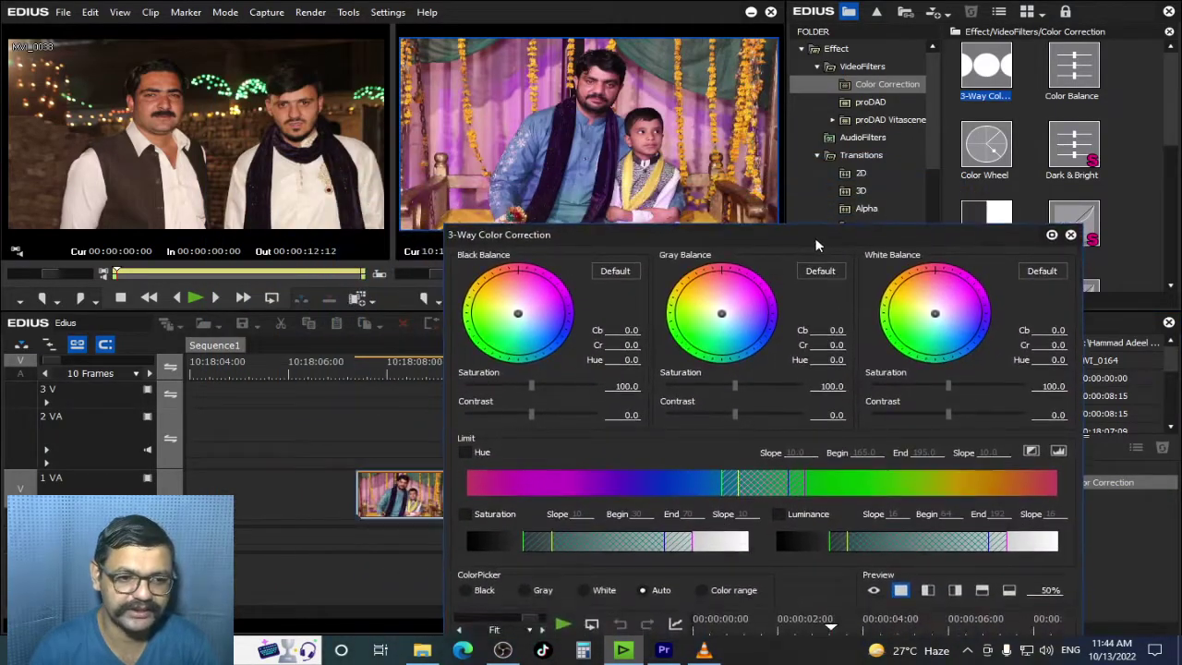
{"action": "left_click", "coordinate": [927, 591]}
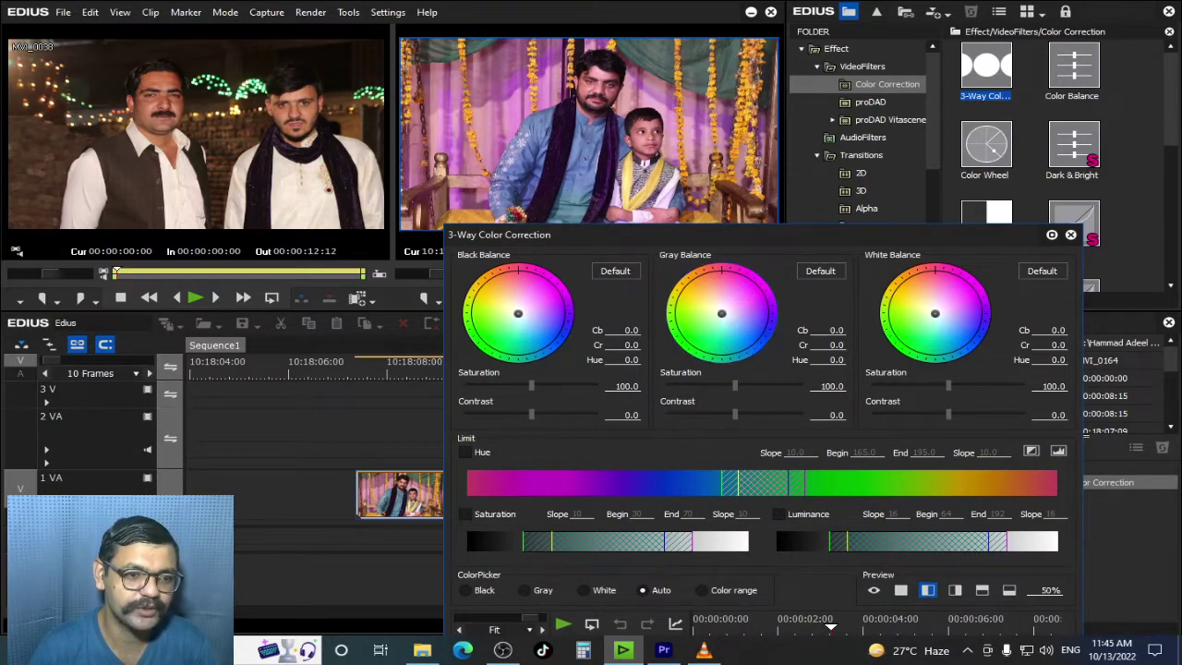
{"action": "left_click_drag", "start_coordinate": [721, 313], "coordinate": [718, 314]}
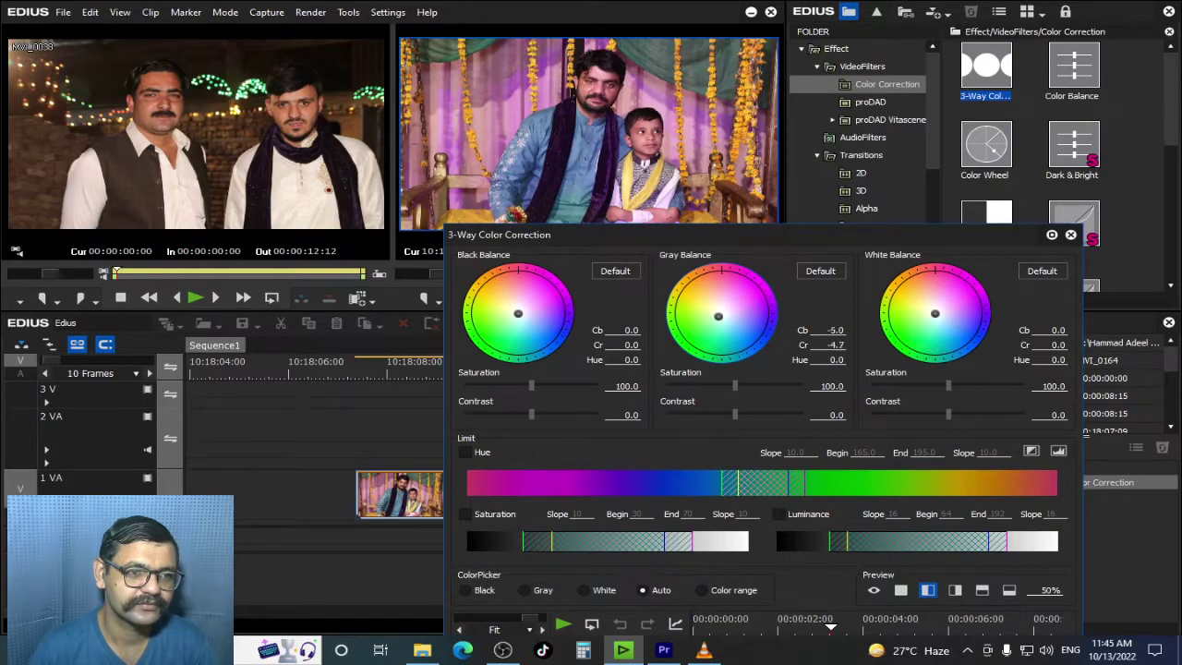
{"action": "left_click_drag", "start_coordinate": [709, 317], "coordinate": [718, 321]}
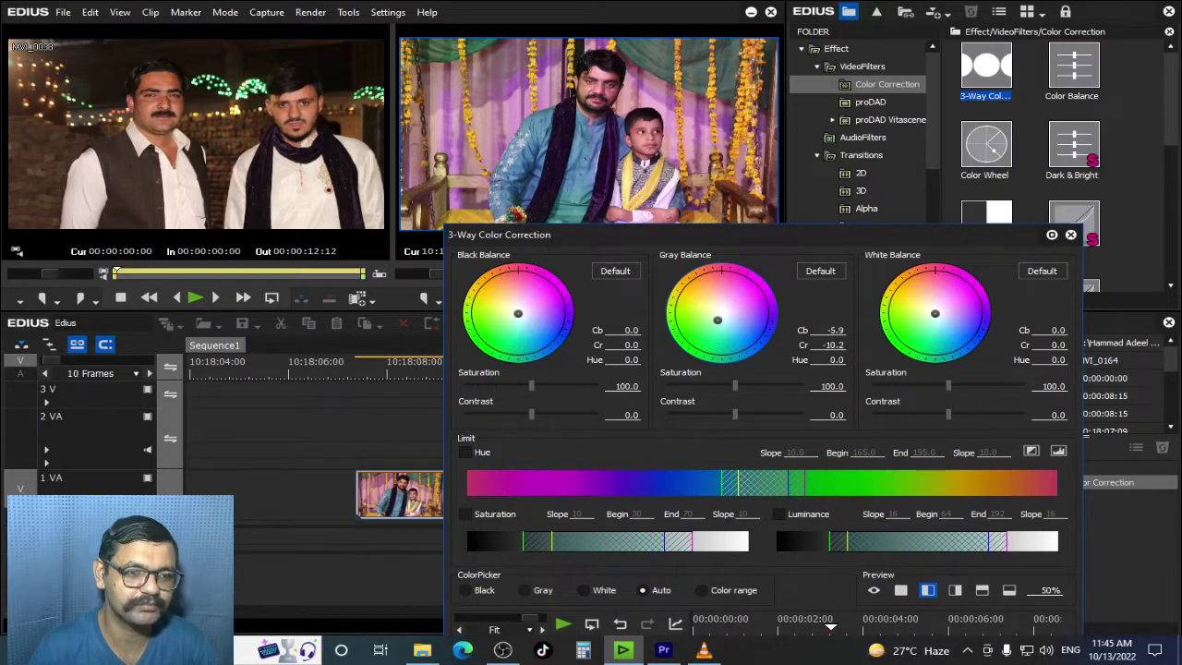
- Preview the filter on the whole screen, set the Gray Balance saturation to 101.9 and contrast to 0.3, and apply the settings
{"action": "left_click_drag", "start_coordinate": [868, 235], "coordinate": [805, 86]}
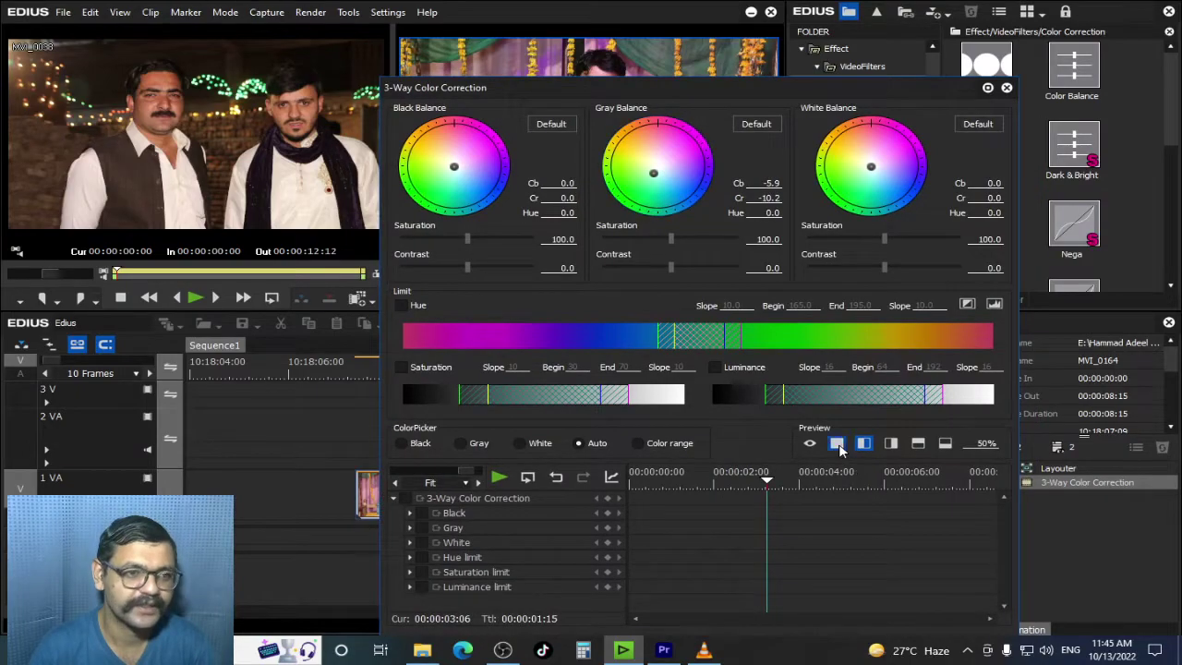
{"action": "left_click_drag", "start_coordinate": [717, 87], "coordinate": [716, 262]}
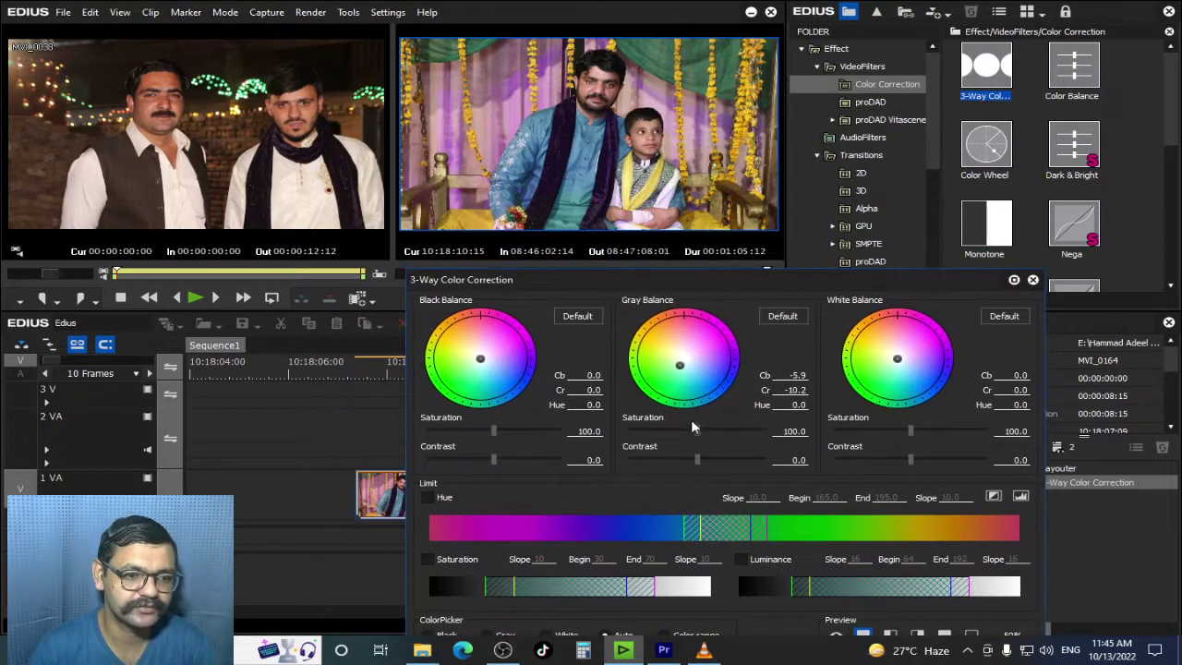
{"action": "left_click_drag", "start_coordinate": [698, 431], "coordinate": [698, 441]}
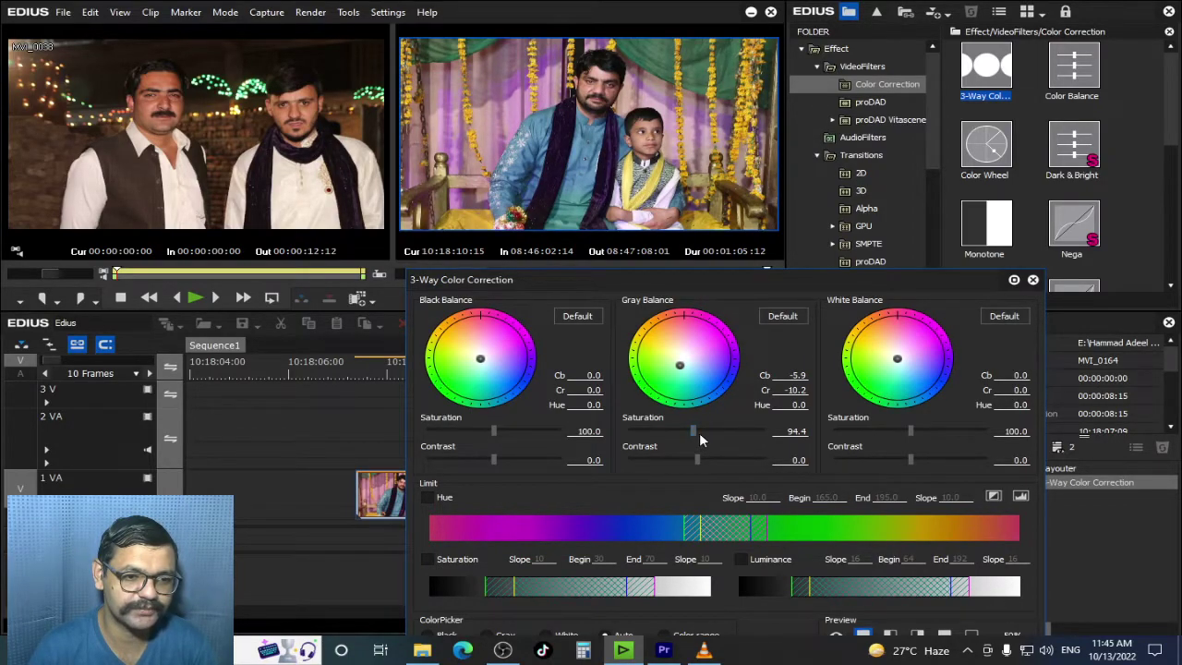
{"action": "left_click_drag", "start_coordinate": [694, 430], "coordinate": [693, 460]}
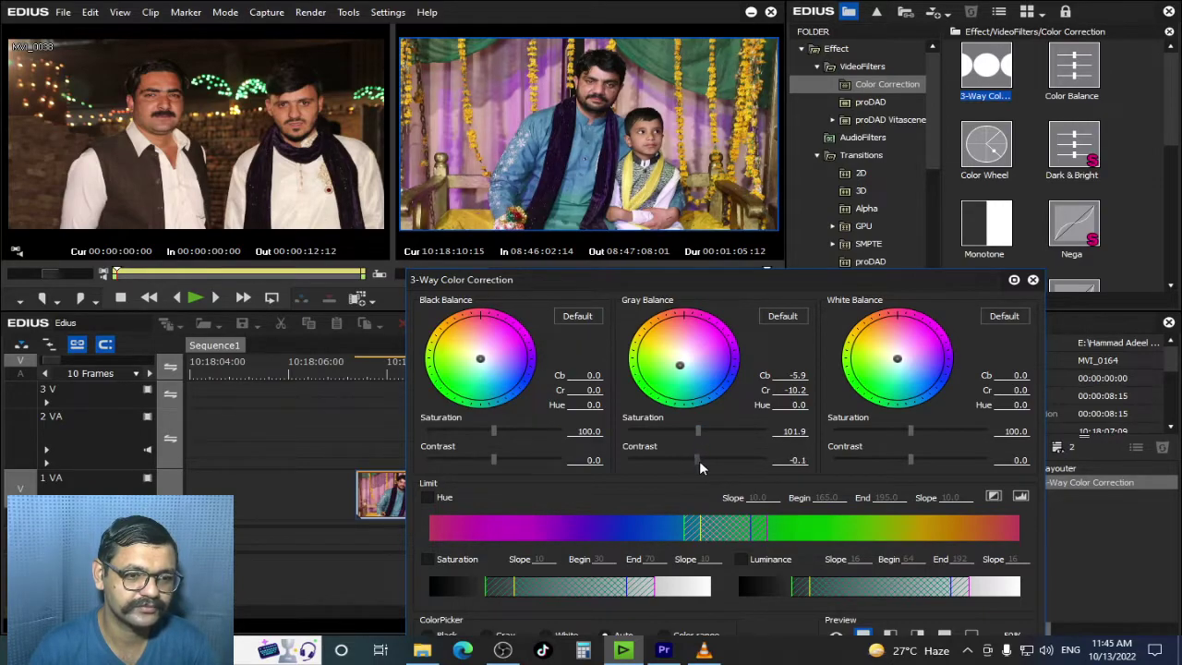
{"action": "left_click", "coordinate": [1013, 279]}
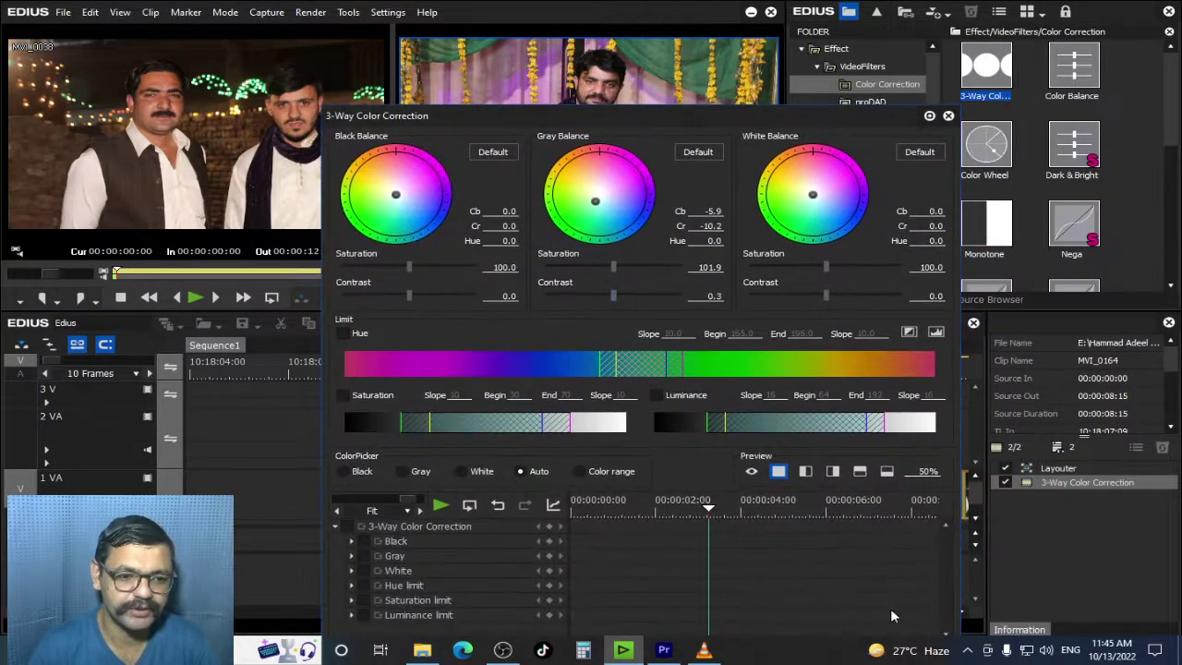
{"action": "double_click", "coordinate": [806, 116]}
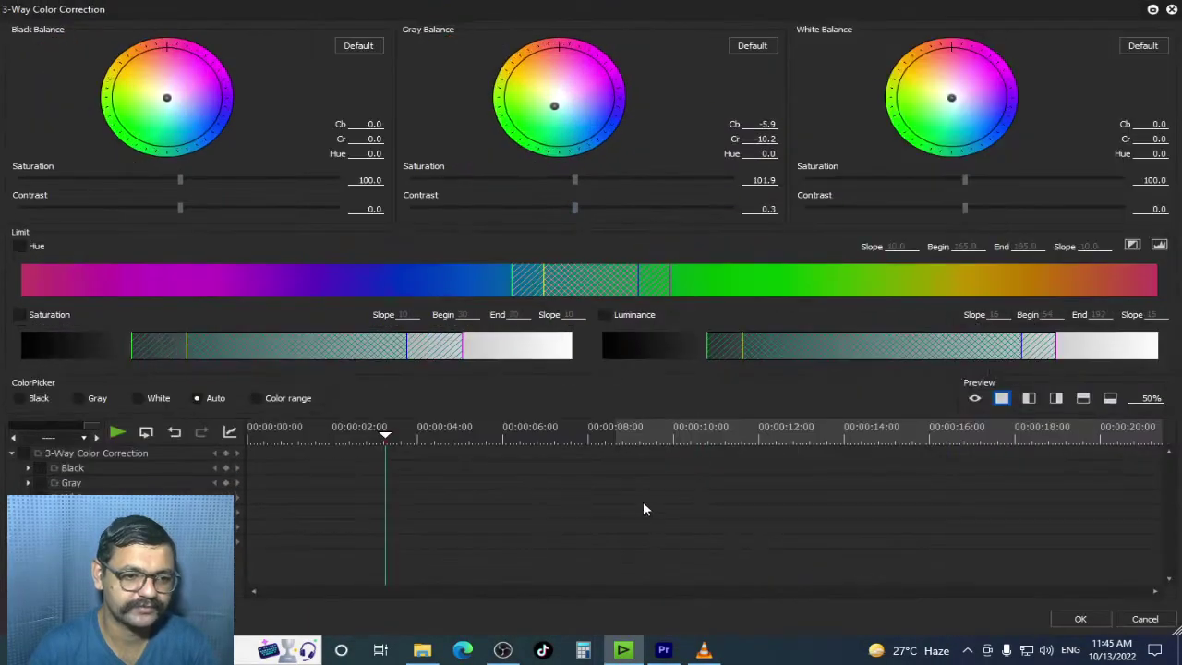
{"action": "key", "text": "Return"}
{"action": "left_click", "coordinate": [551, 369]}
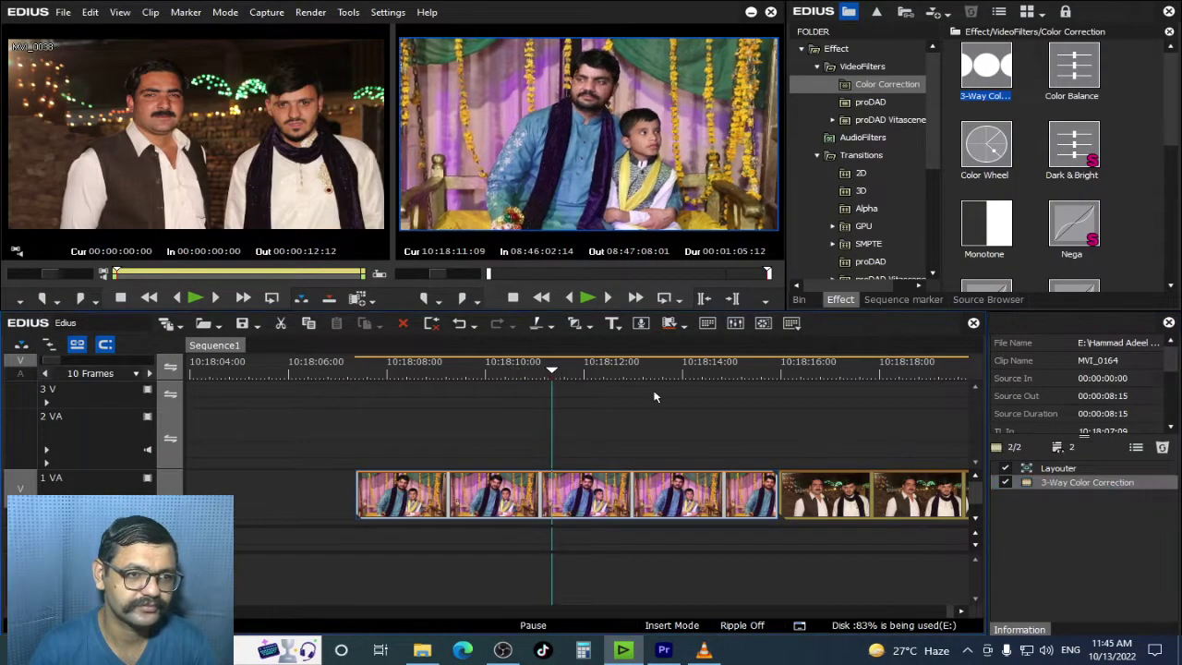
- Place an uncorrected copy of MVI_0164 on track 2 VA above the corrected clip and crop its right side in the Layouter for a before-and-after comparison
{"action": "left_click_drag", "start_coordinate": [643, 468], "coordinate": [367, 466]}
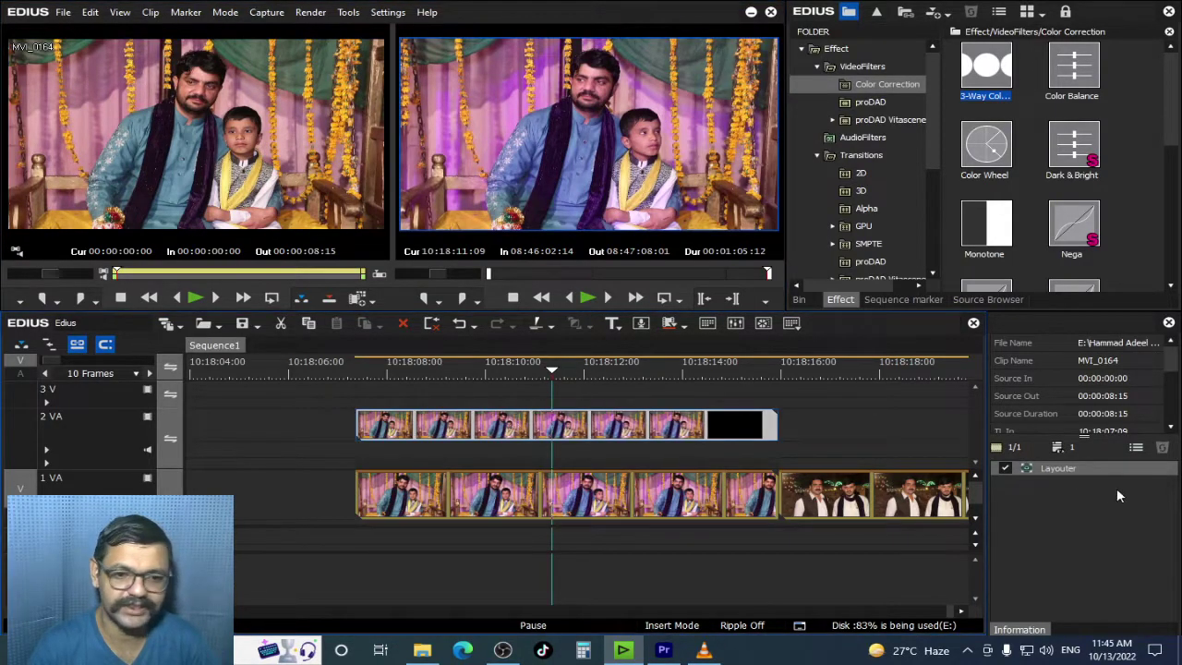
{"action": "double_click", "coordinate": [1069, 465]}
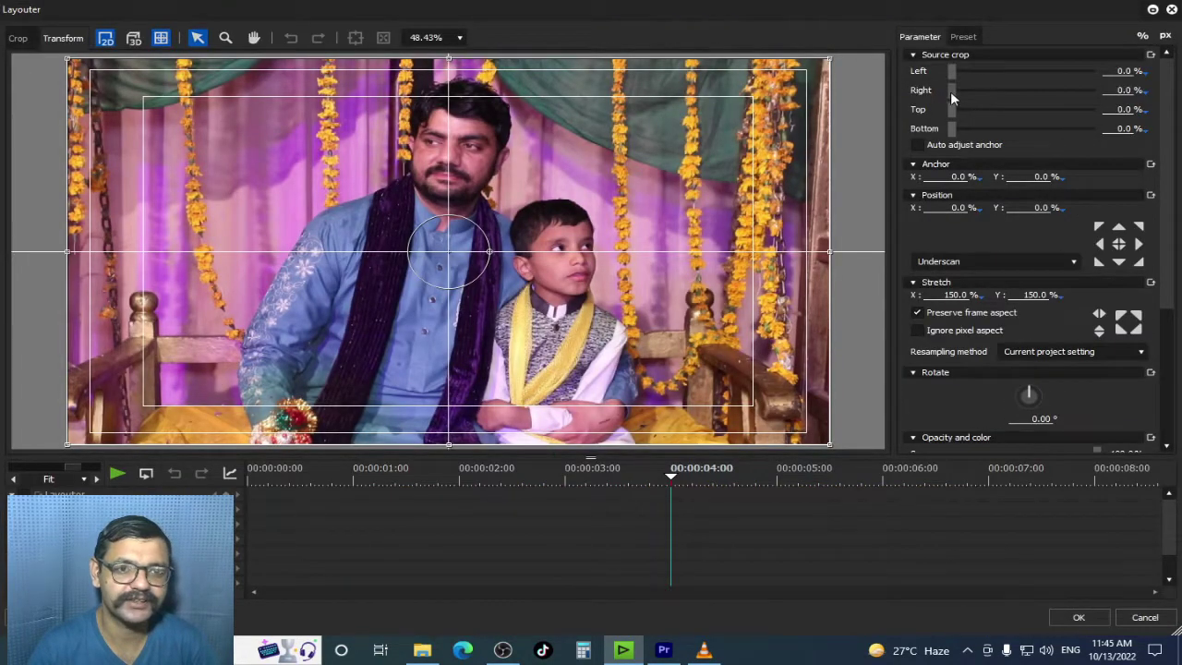
{"action": "left_click_drag", "start_coordinate": [950, 90], "coordinate": [1019, 103]}
{"action": "left_click", "coordinate": [1075, 616]}
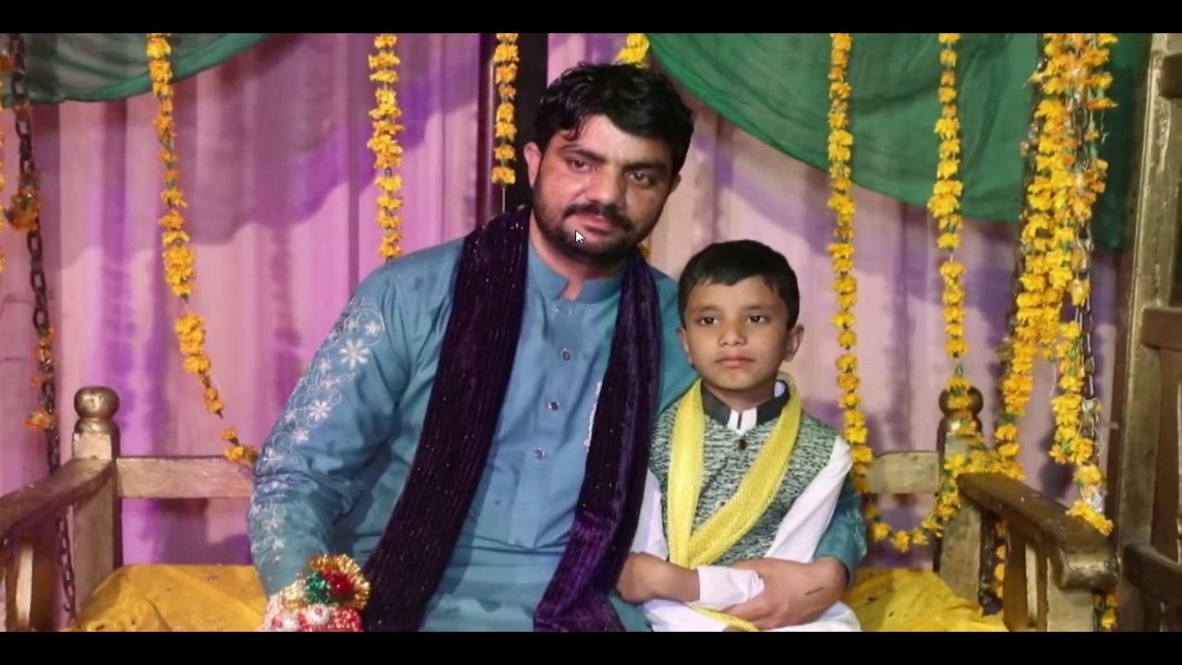
{"action": "key", "text": "Escape"}
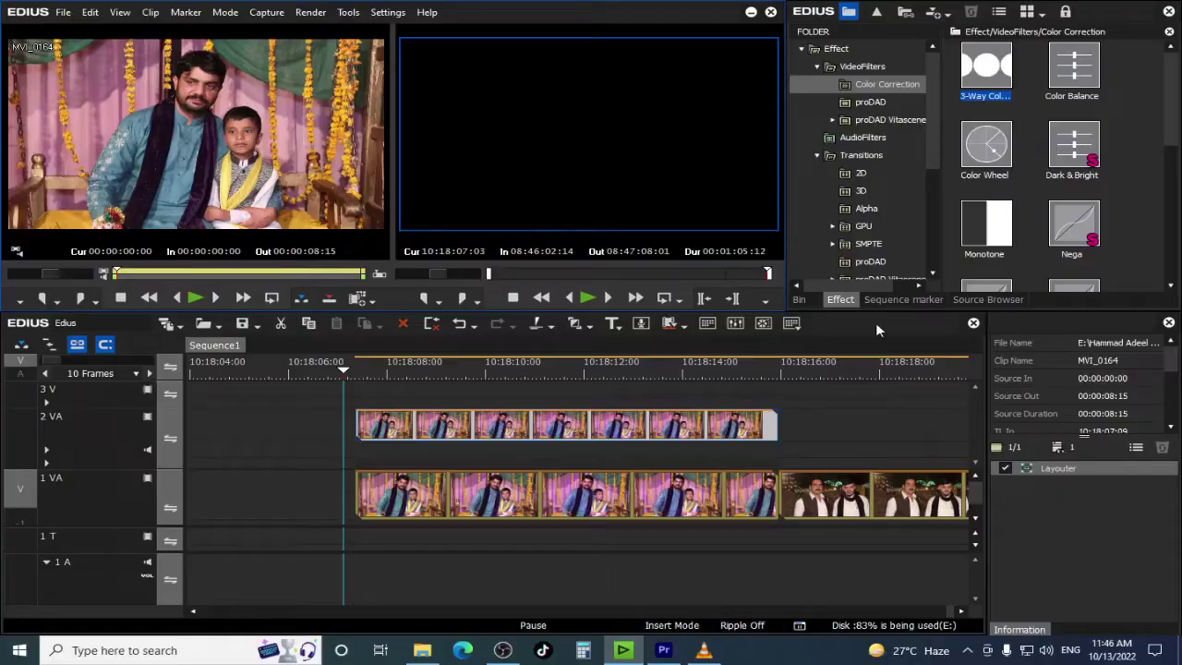